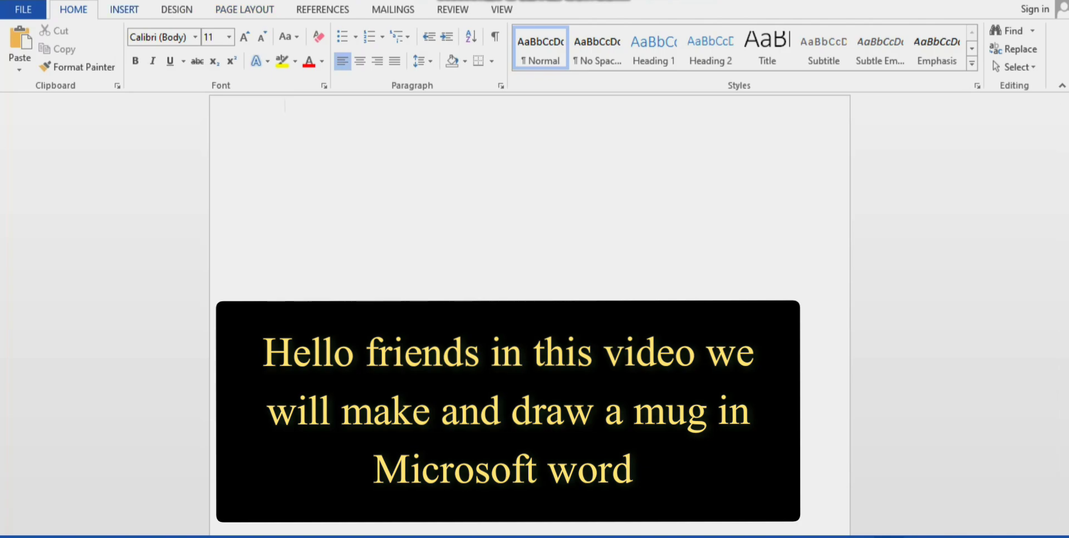
- Draw a flowchart magnetic disk shape about 4.56 in tall and 3.15 in wide on the blank page as the mug body
{"action": "left_click", "coordinate": [124, 9]}
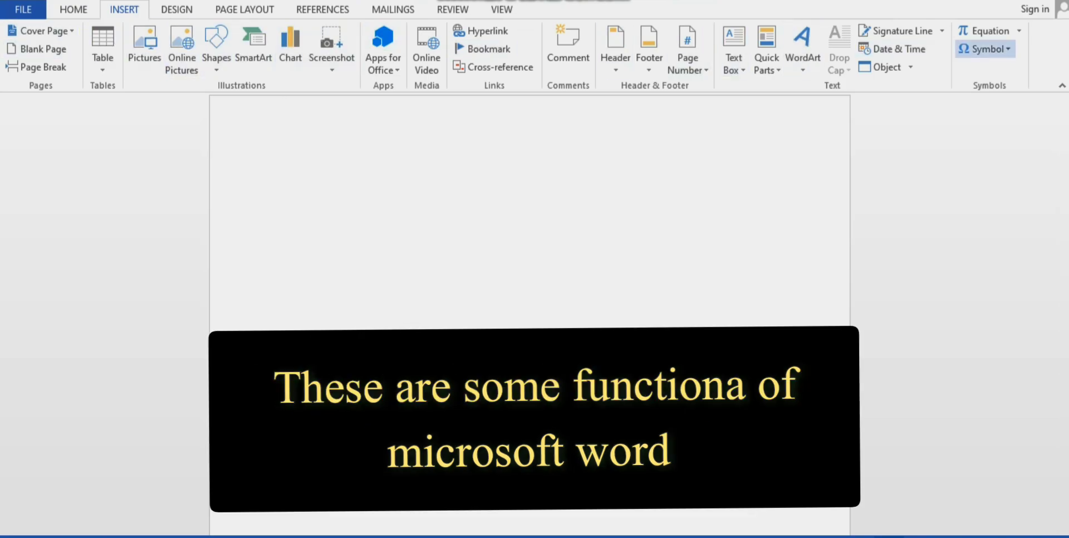
{"action": "left_click", "coordinate": [216, 48]}
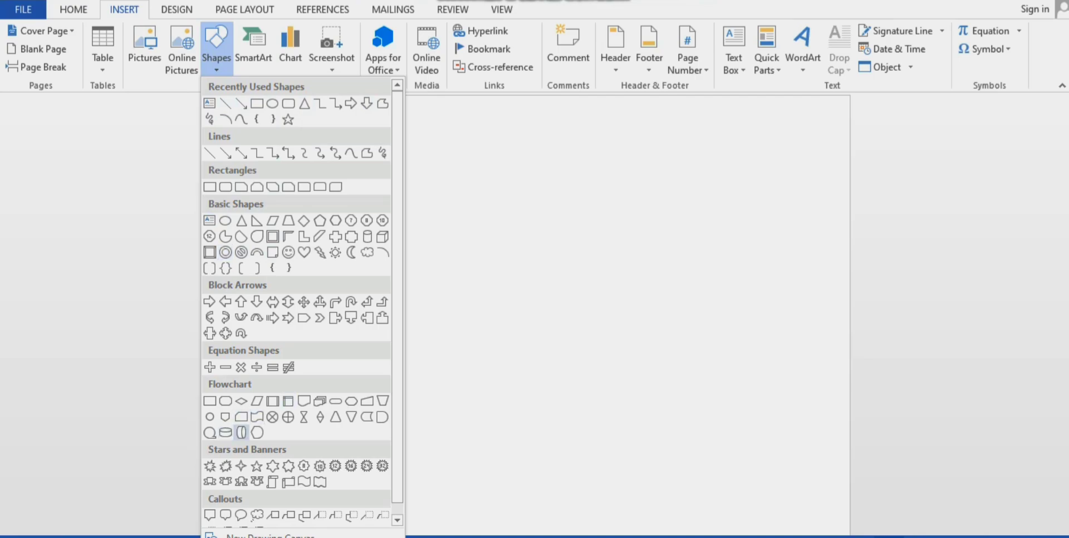
{"action": "left_click", "coordinate": [225, 432]}
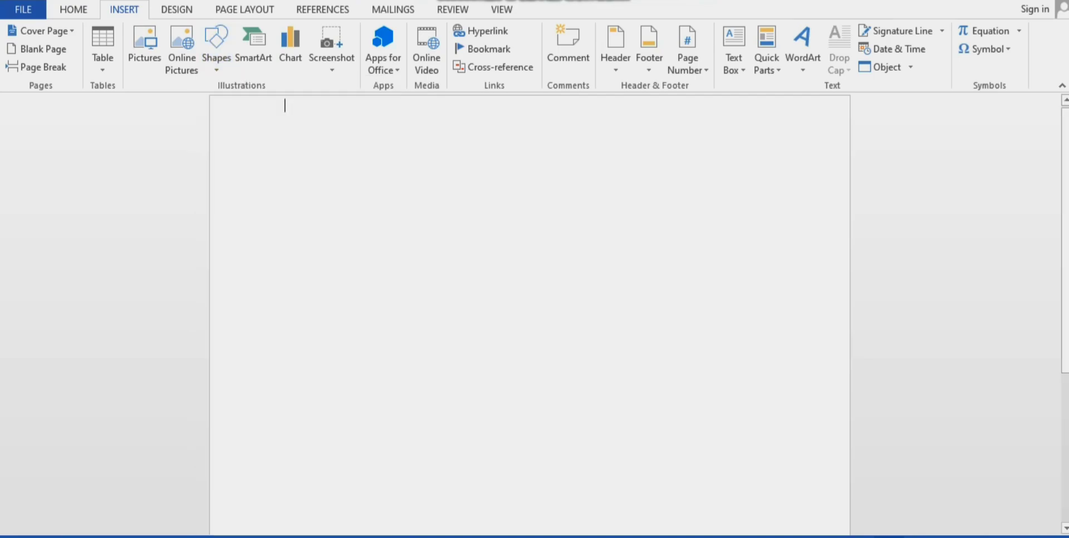
{"action": "mouse_move", "coordinate": [279, 146]}
{"action": "left_mouse_down"}
{"action": "mouse_move", "coordinate": [434, 291]}
{"action": "mouse_move", "coordinate": [461, 382]}
{"action": "mouse_move", "coordinate": [517, 491]}
{"action": "left_mouse_up"}
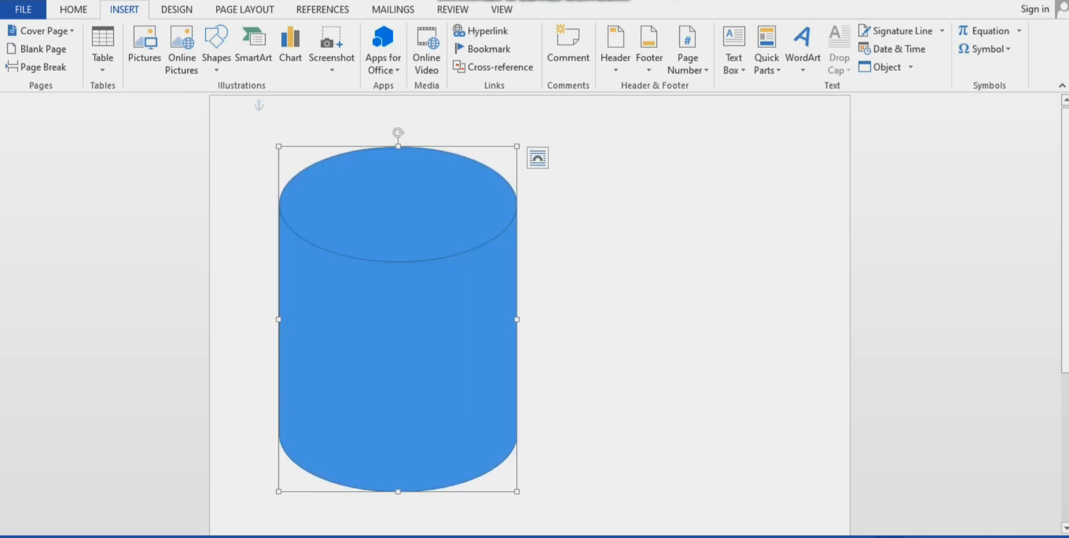
- Widen the cylinder to about 3.55 in and reposition it in the upper left part of the page
{"action": "left_click_drag", "start_coordinate": [398, 319], "coordinate": [383, 303]}
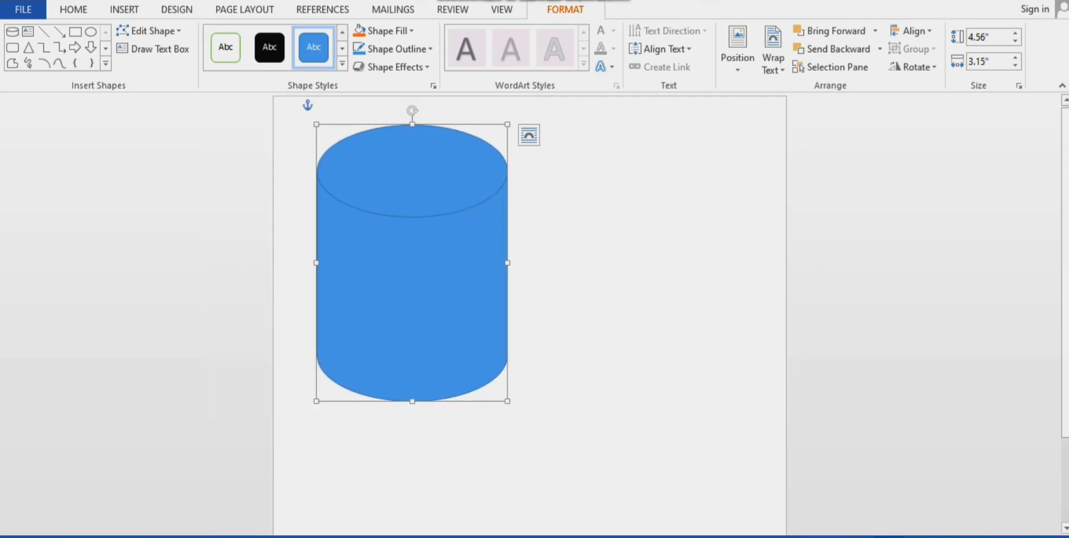
{"action": "left_click_drag", "start_coordinate": [412, 279], "coordinate": [423, 280]}
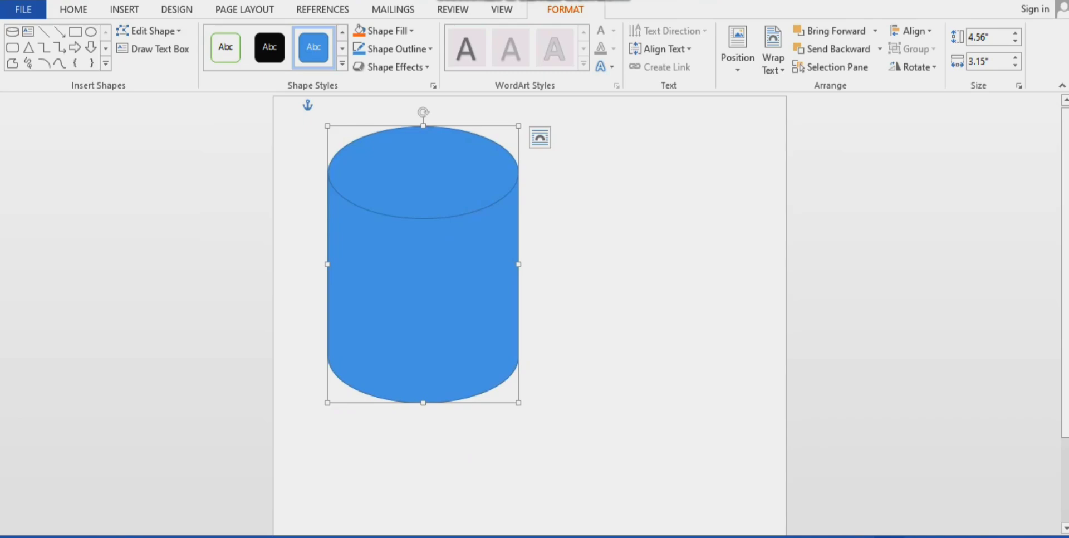
{"action": "left_click_drag", "start_coordinate": [519, 264], "coordinate": [543, 264]}
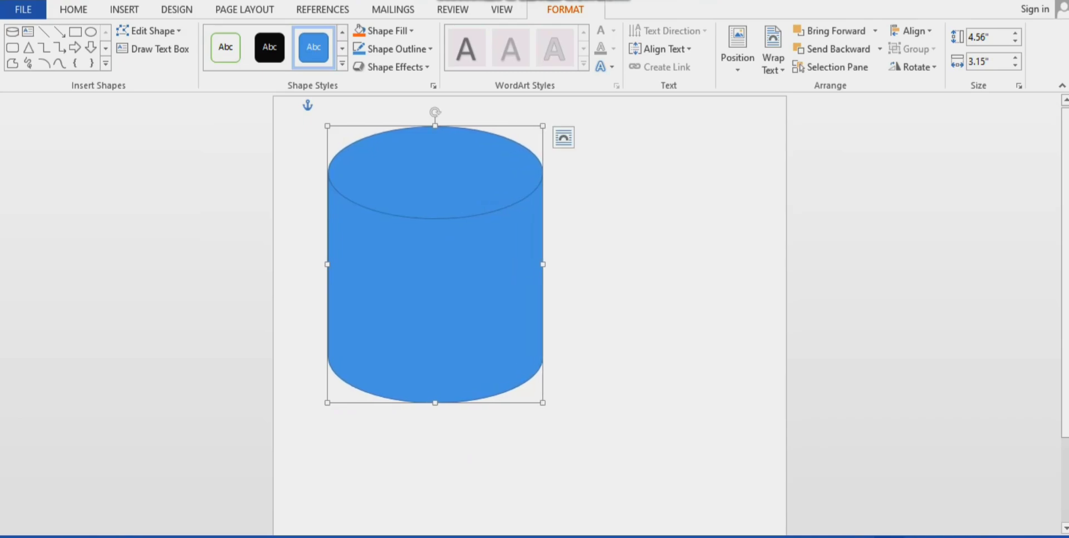
{"action": "left_click_drag", "start_coordinate": [435, 264], "coordinate": [409, 297]}
{"action": "left_click", "coordinate": [333, 104]}
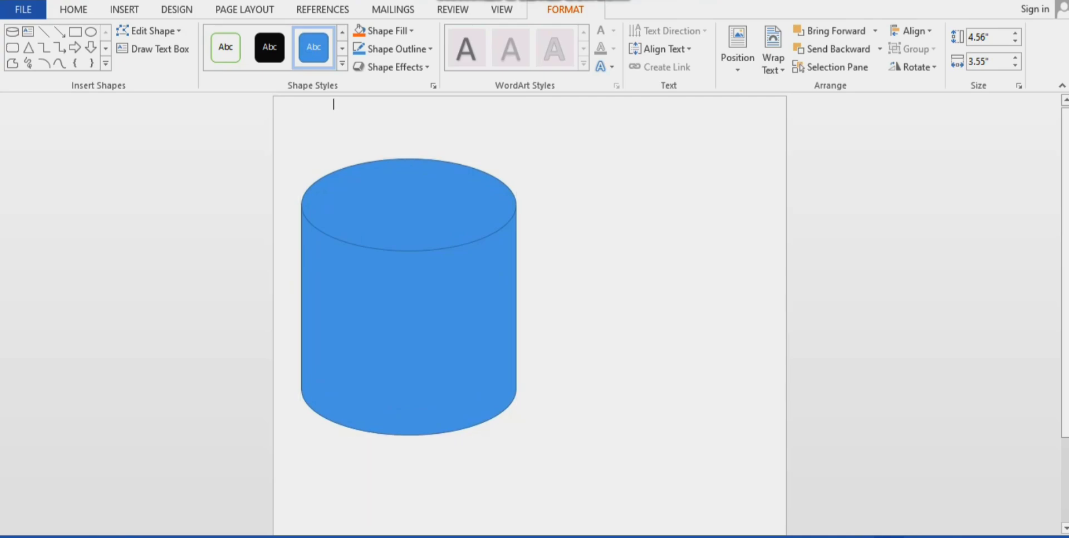
{"action": "left_click_drag", "start_coordinate": [409, 296], "coordinate": [418, 297]}
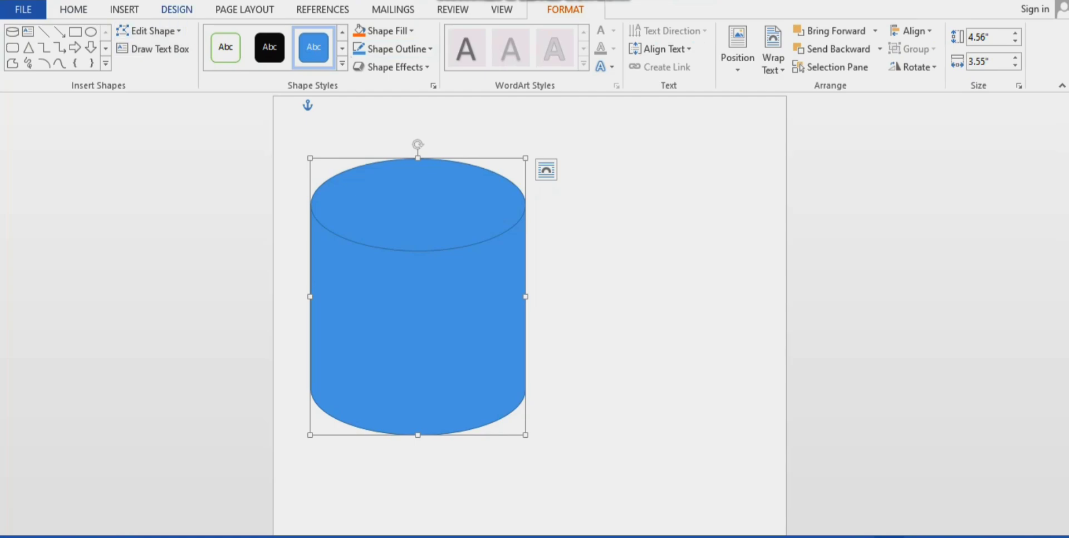
- Try a donut shape on the cylinder's top face, shift the cylinder slightly around it, and undo both changes
{"action": "left_click", "coordinate": [124, 10]}
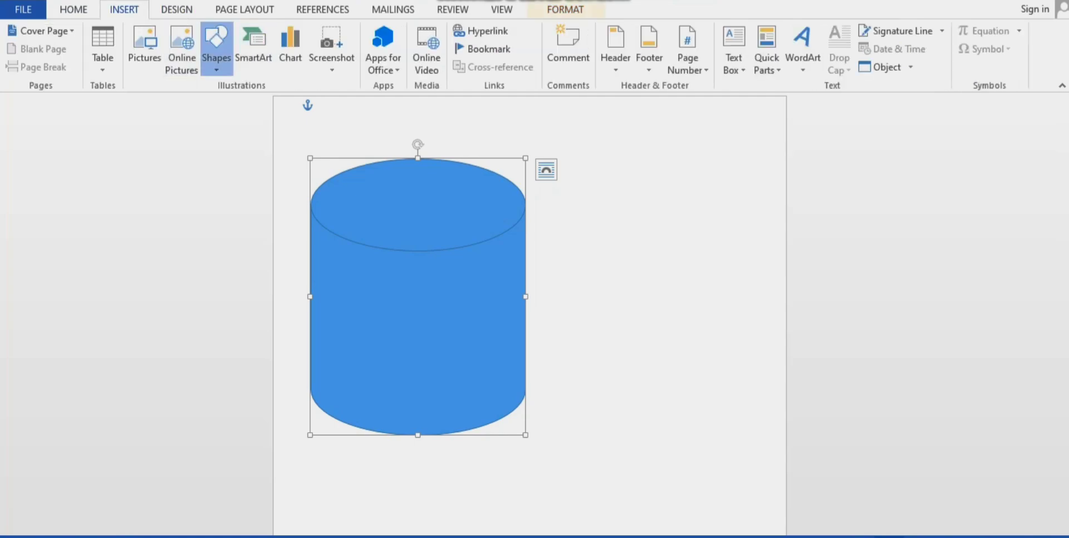
{"action": "left_click", "coordinate": [216, 49]}
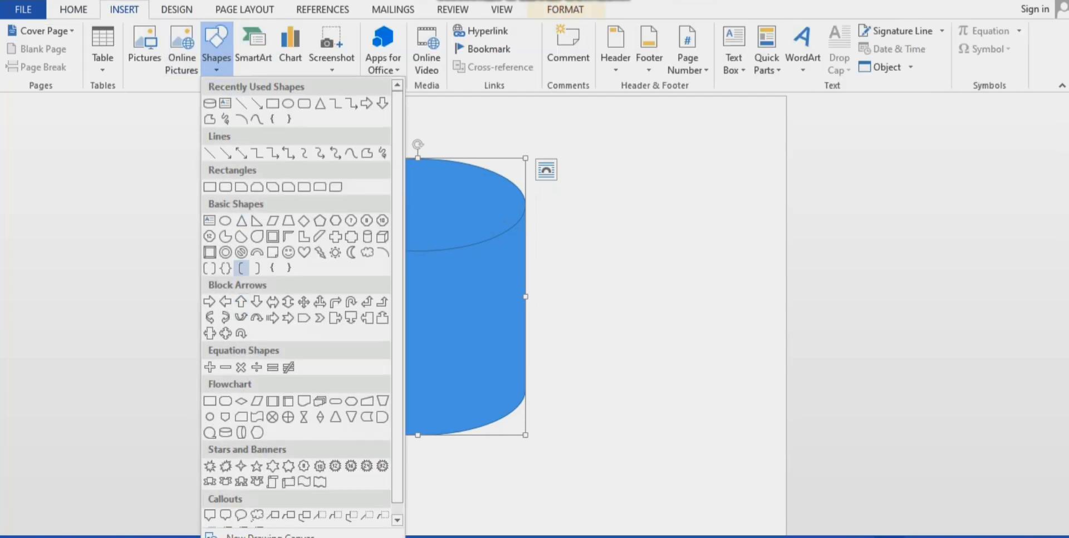
{"action": "left_click", "coordinate": [225, 253]}
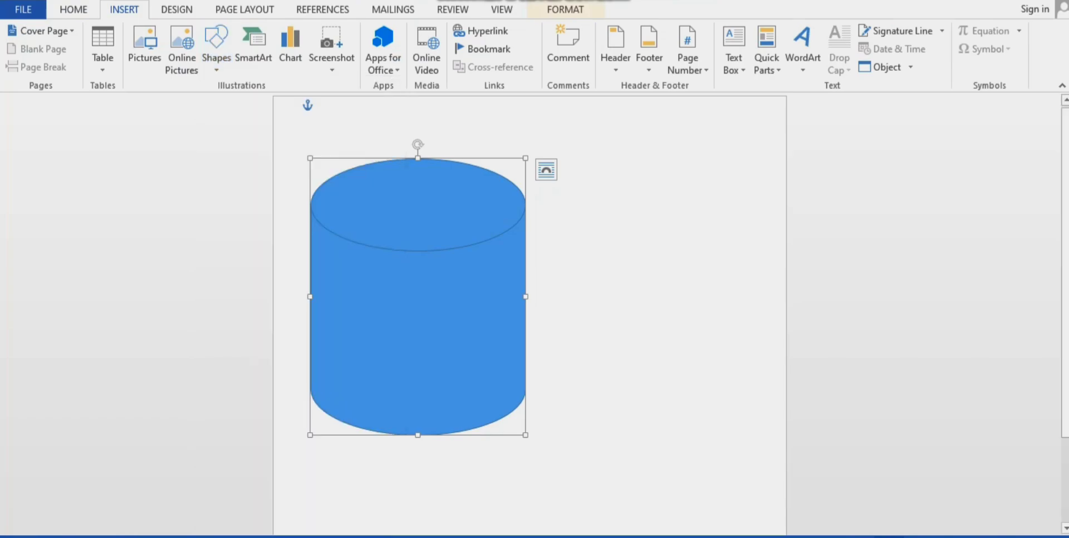
{"action": "mouse_move", "coordinate": [333, 179]}
{"action": "left_mouse_down"}
{"action": "mouse_move", "coordinate": [504, 229]}
{"action": "mouse_move", "coordinate": [511, 250]}
{"action": "left_mouse_up"}
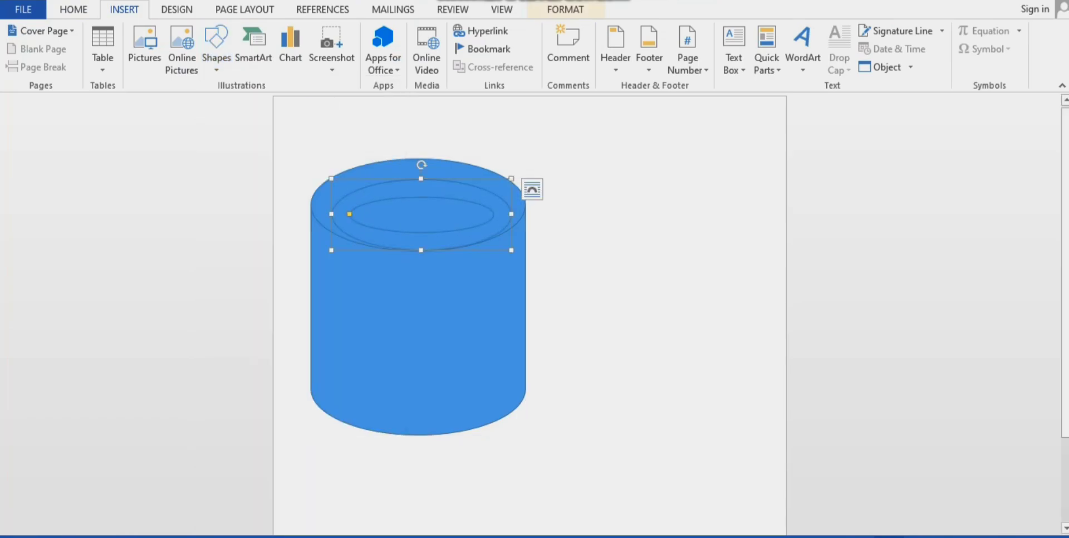
{"action": "mouse_move", "coordinate": [440, 323]}
{"action": "left_mouse_down"}
{"action": "mouse_move", "coordinate": [440, 312]}
{"action": "mouse_move", "coordinate": [444, 329]}
{"action": "left_mouse_up"}
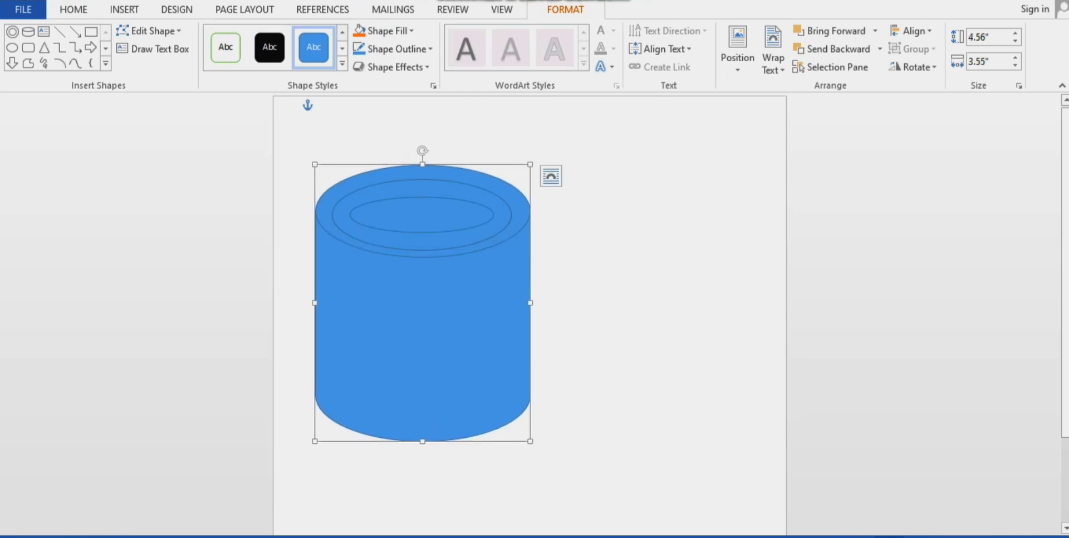
{"action": "key", "text": "ctrl+z"}
{"action": "key", "text": "ctrl+z"}
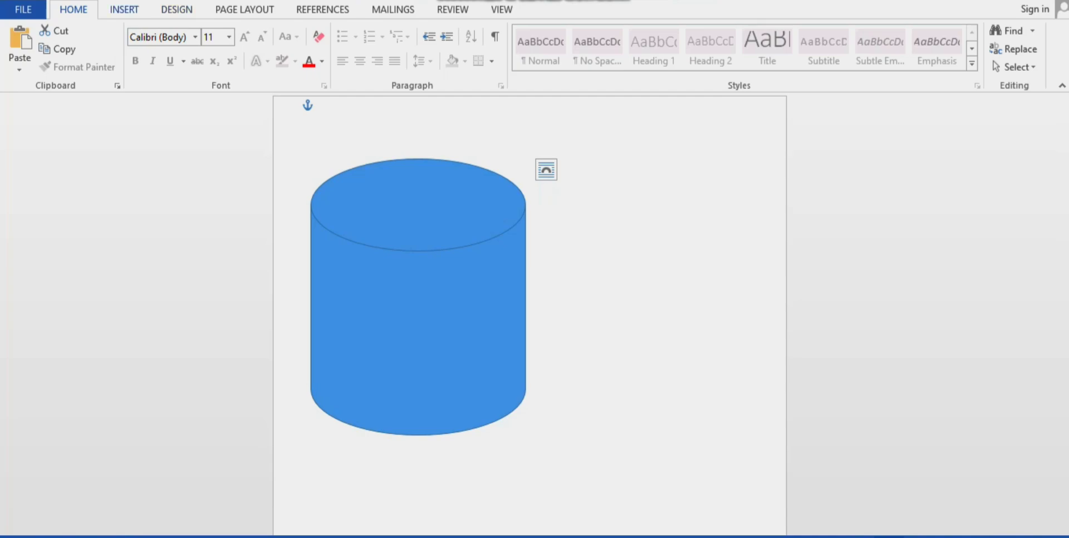
- Try an oval about 1.14 in tall and 2.26 in wide as the mug's opening, move it upward, and undo it
{"action": "left_click", "coordinate": [124, 10]}
{"action": "left_click", "coordinate": [217, 49]}
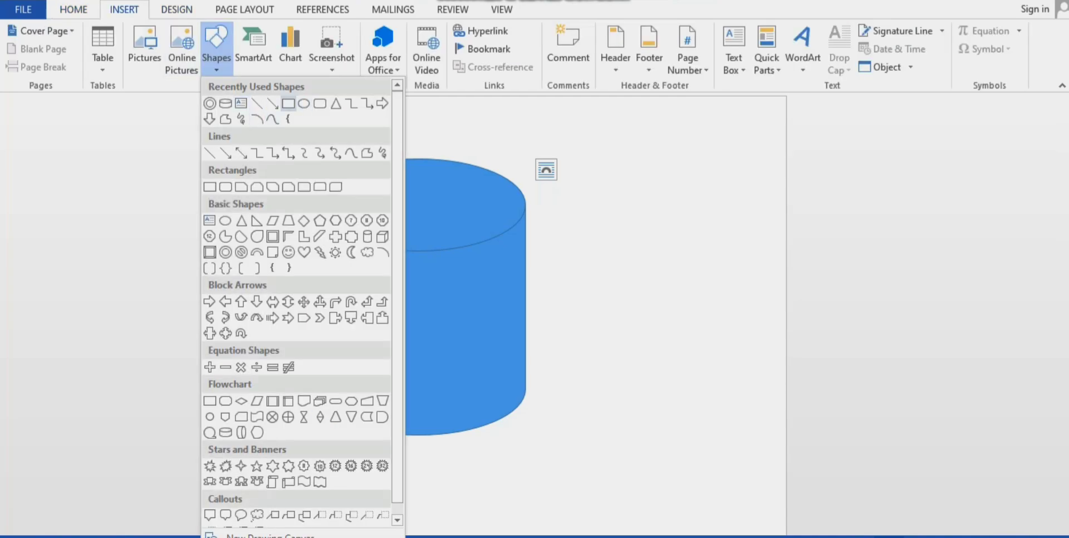
{"action": "left_click", "coordinate": [304, 104]}
{"action": "left_click_drag", "start_coordinate": [343, 175], "coordinate": [480, 243]}
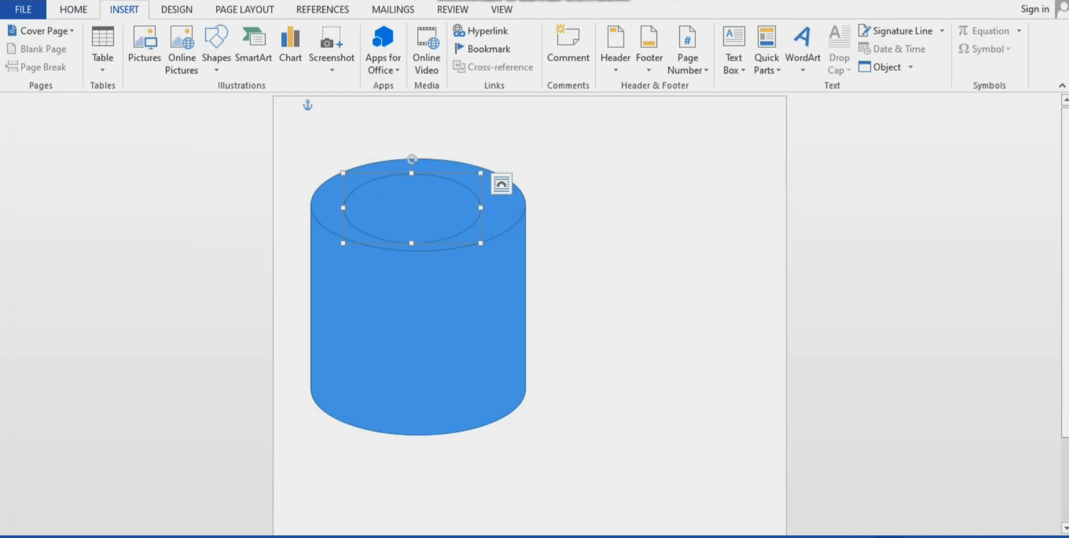
{"action": "left_click_drag", "start_coordinate": [412, 208], "coordinate": [408, 190]}
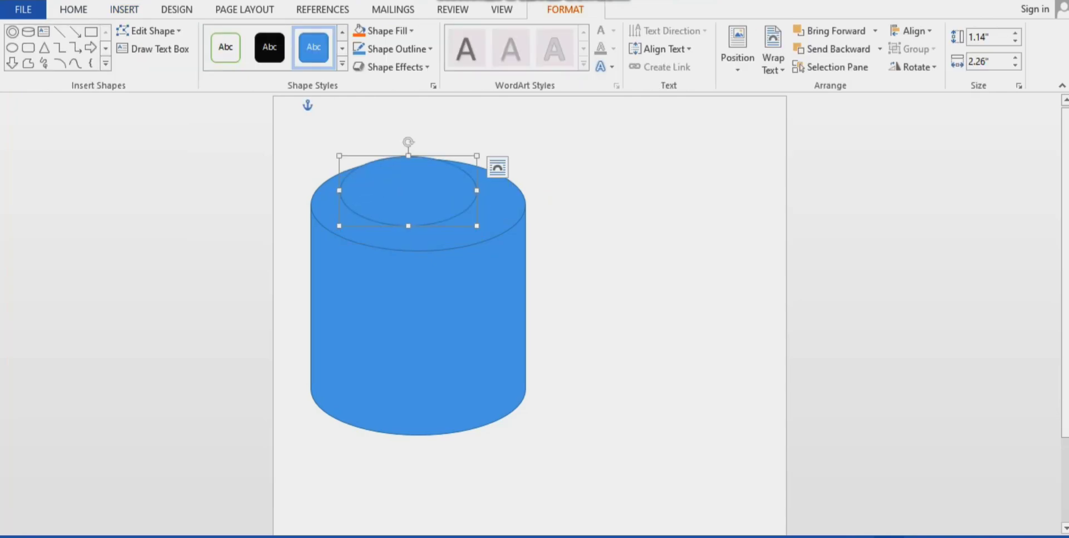
{"action": "key", "text": "ctrl+z"}
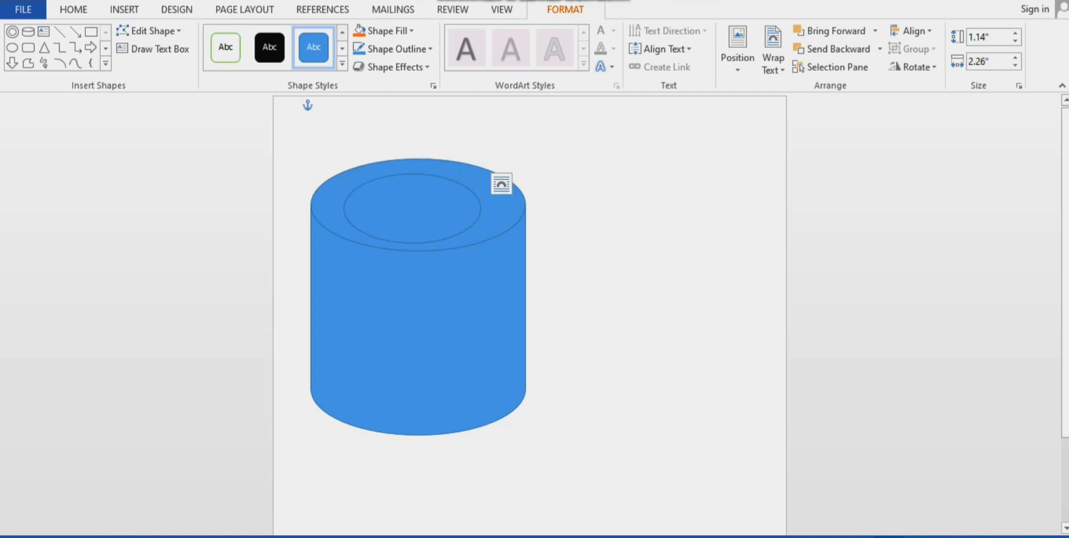
{"action": "key", "text": "ctrl+z"}
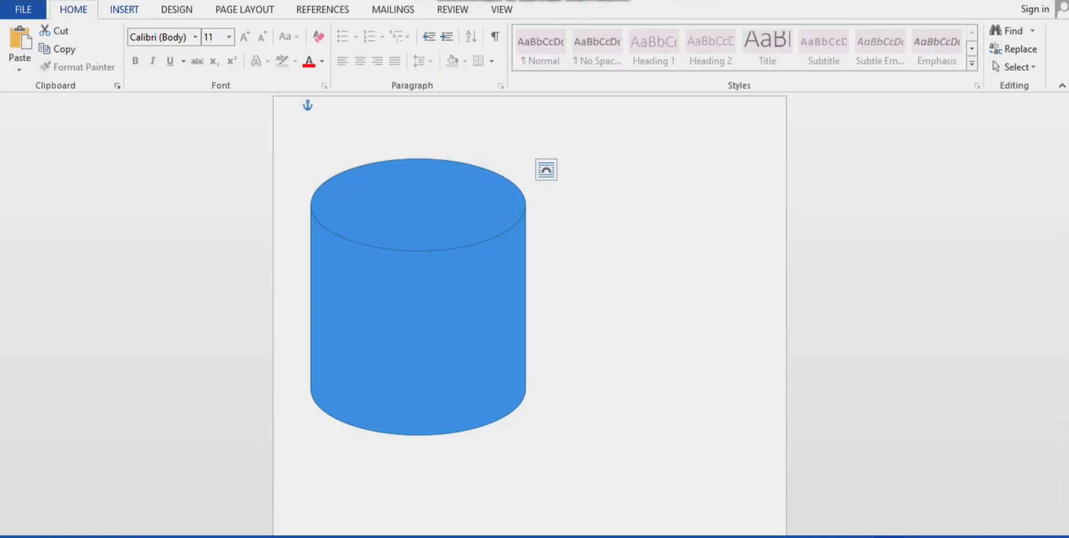
- Try a second magnetic disk shape about 4.33 in tall and 2.73 in wide inside the cylinder, and undo it
{"action": "left_click", "coordinate": [123, 10]}
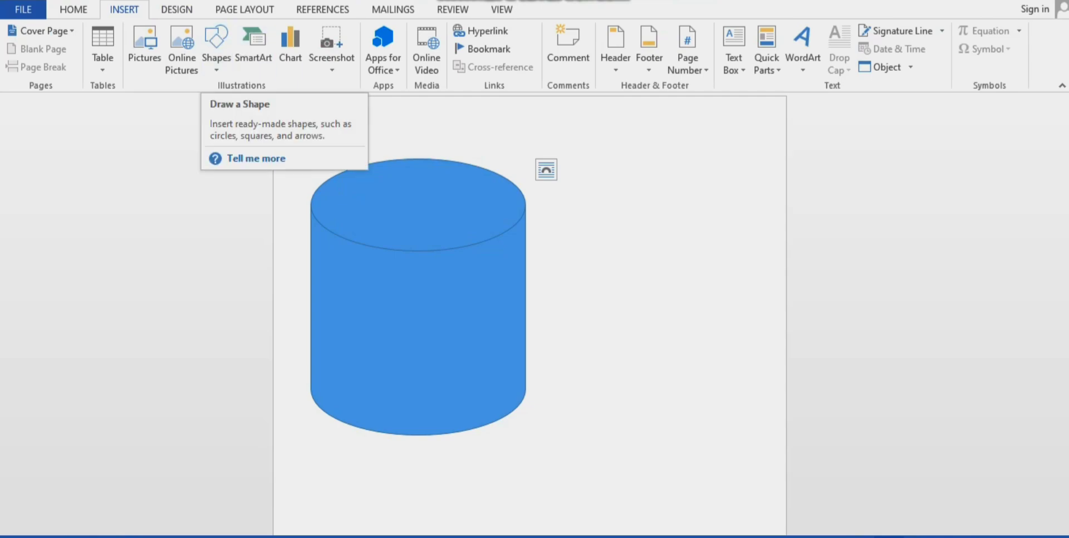
{"action": "left_click", "coordinate": [217, 50]}
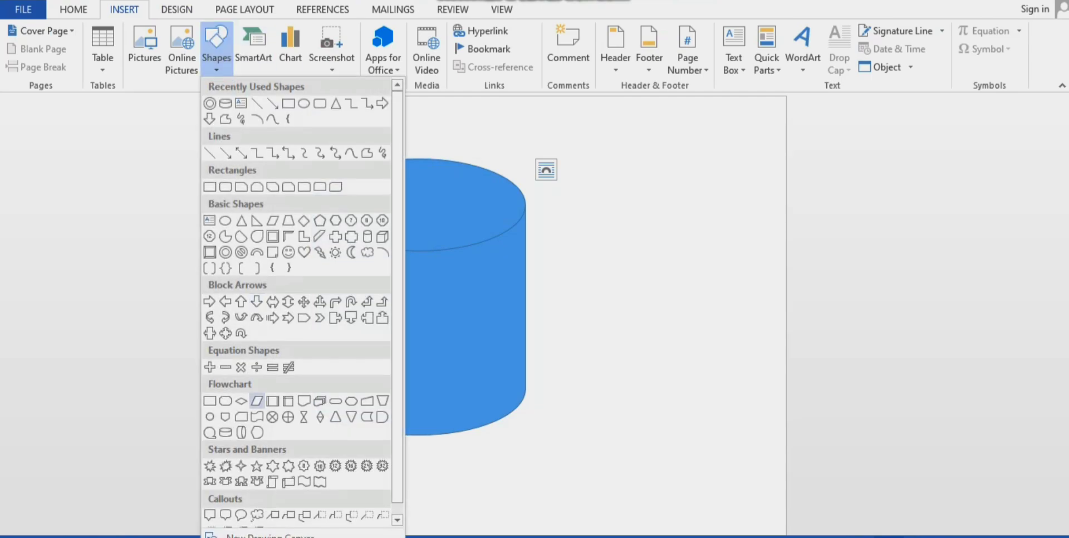
{"action": "left_click", "coordinate": [225, 432]}
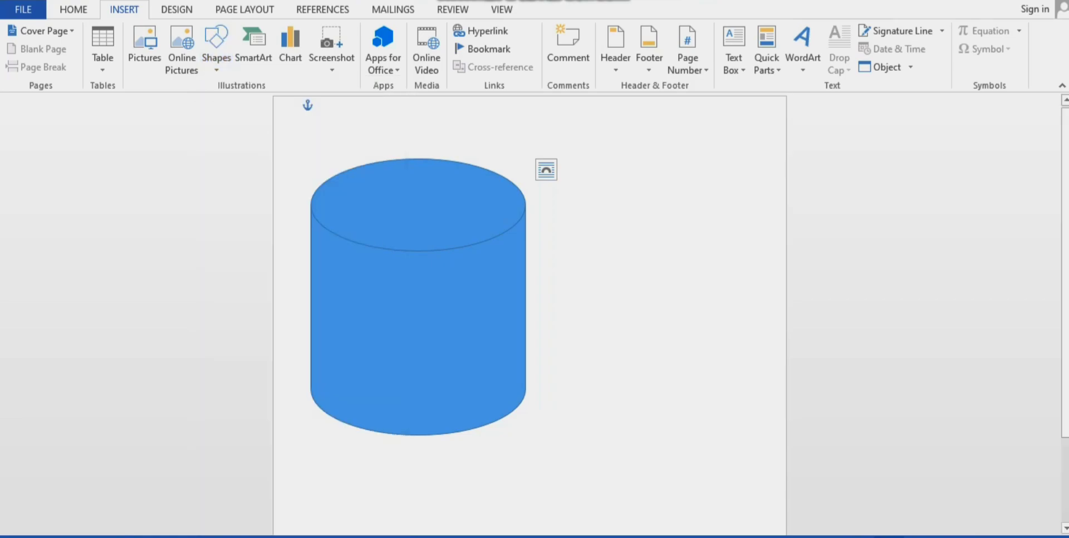
{"action": "left_click_drag", "start_coordinate": [342, 172], "coordinate": [484, 285]}
{"action": "left_click_drag", "start_coordinate": [501, 382], "coordinate": [508, 435]}
{"action": "mouse_move", "coordinate": [425, 304]}
{"action": "left_mouse_down"}
{"action": "mouse_move", "coordinate": [416, 302]}
{"action": "mouse_move", "coordinate": [643, 299]}
{"action": "left_mouse_up"}
{"action": "key", "text": "ctrl+z"}
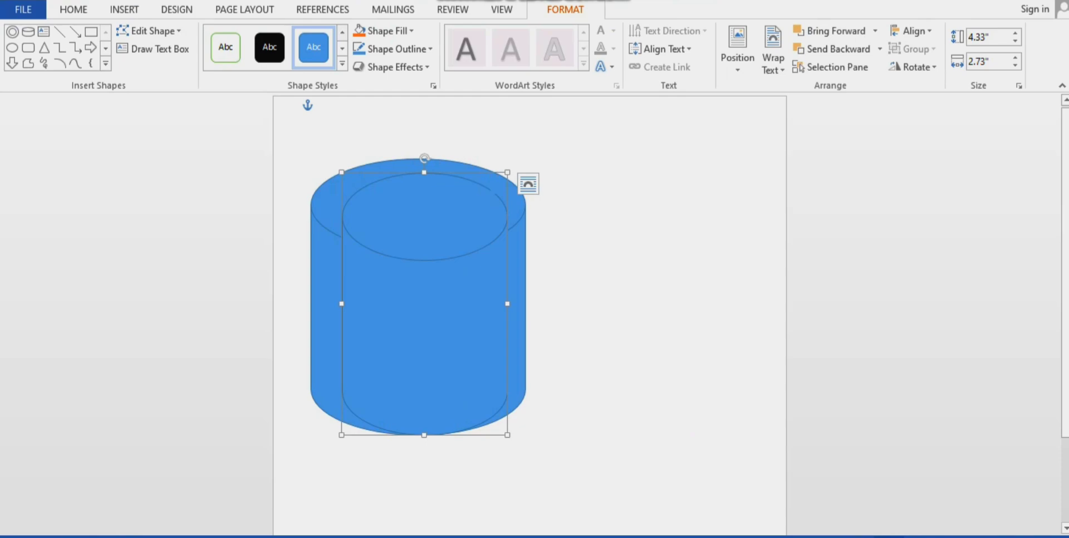
{"action": "key", "text": "ctrl+z"}
- Draw a bevel shape about 2.84 in tall and 1.96 in wide on the cylinder's front, just below the top ellipse
{"action": "left_click", "coordinate": [125, 9]}
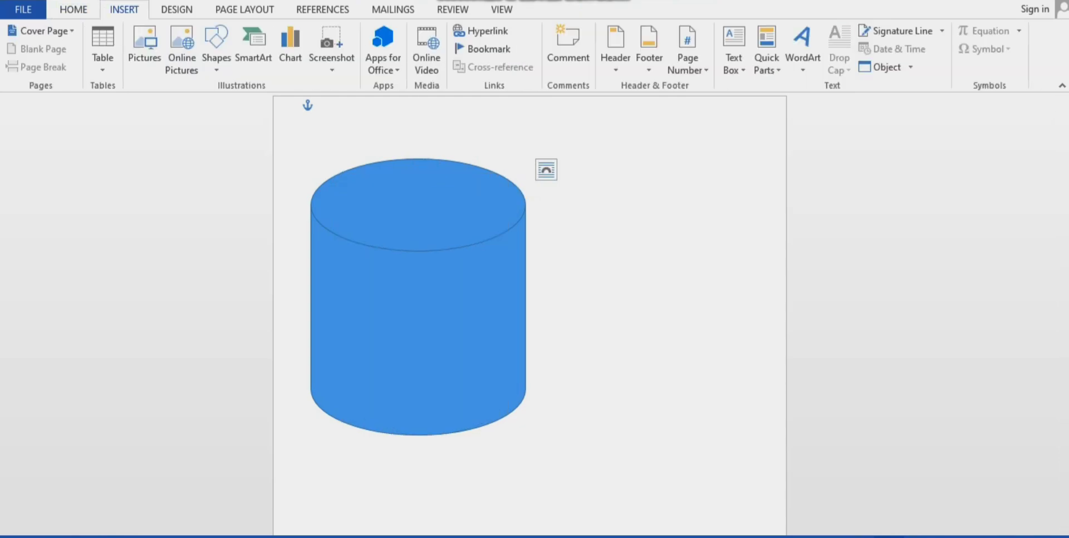
{"action": "left_click", "coordinate": [216, 49]}
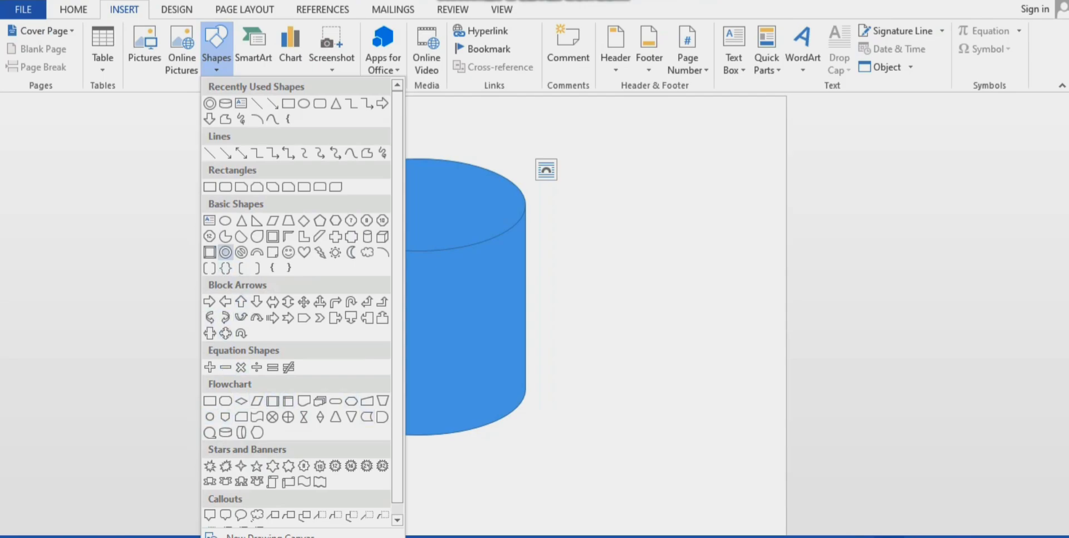
{"action": "left_click", "coordinate": [210, 252]}
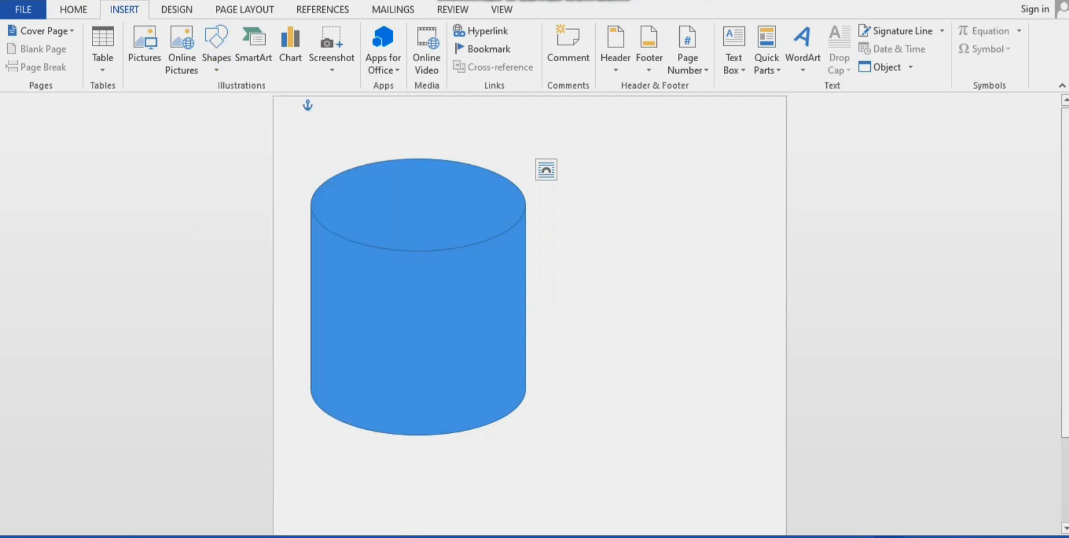
{"action": "left_click_drag", "start_coordinate": [362, 257], "coordinate": [480, 429]}
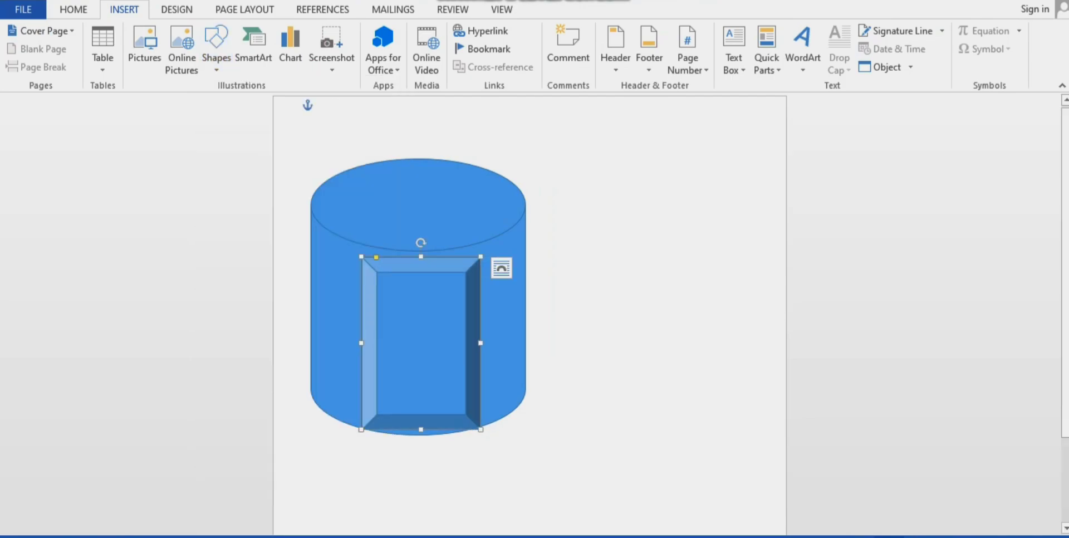
{"action": "mouse_move", "coordinate": [421, 343]}
{"action": "left_mouse_down"}
{"action": "mouse_move", "coordinate": [406, 298]}
{"action": "mouse_move", "coordinate": [422, 337]}
{"action": "left_mouse_up"}
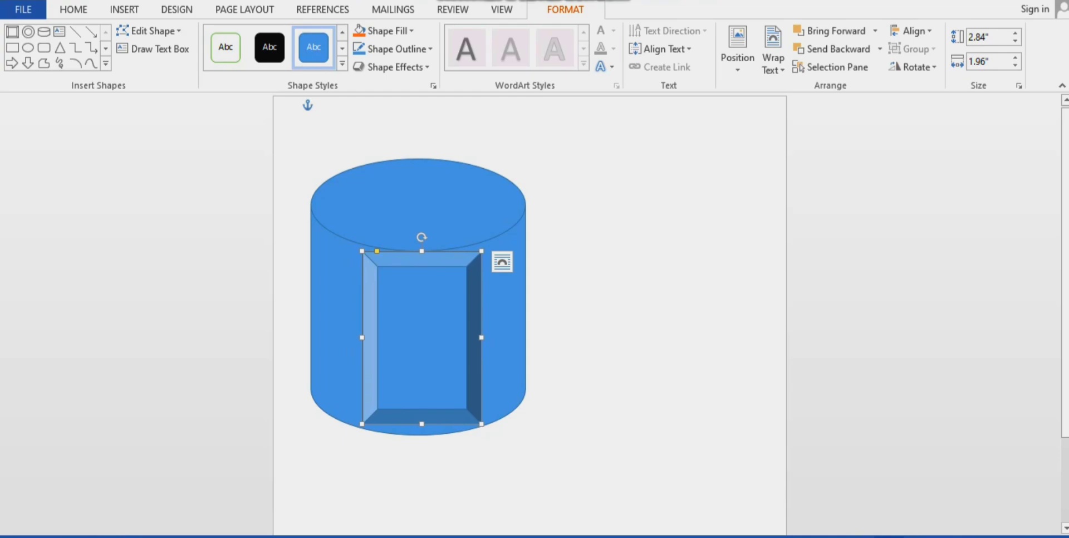
{"action": "left_click", "coordinate": [334, 104]}
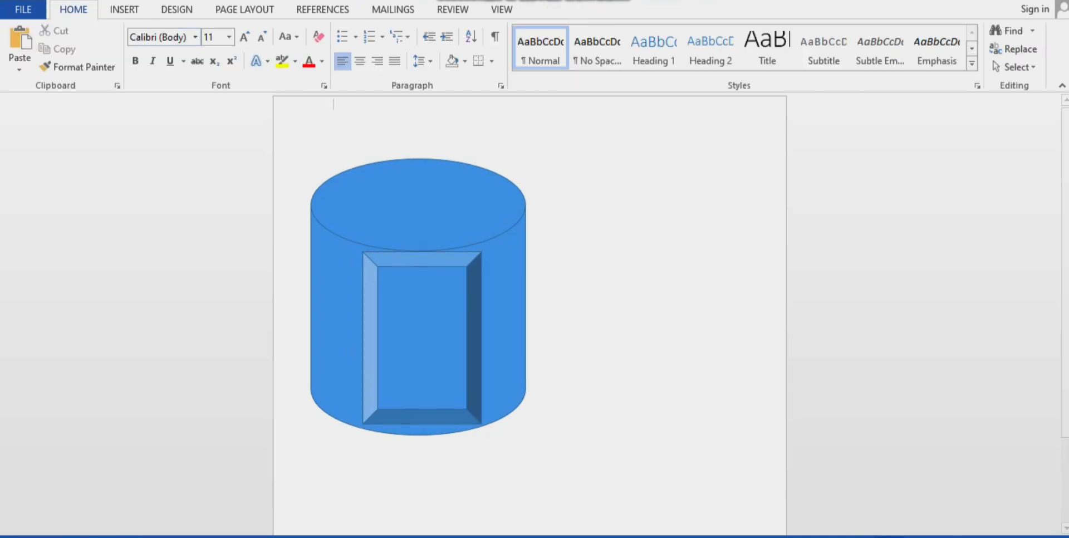
- Draw a block arc about 3.45 in tall and 2.31 in wide beside the cylinder and rotate it 90° clockwise as the handle
{"action": "left_click", "coordinate": [125, 10]}
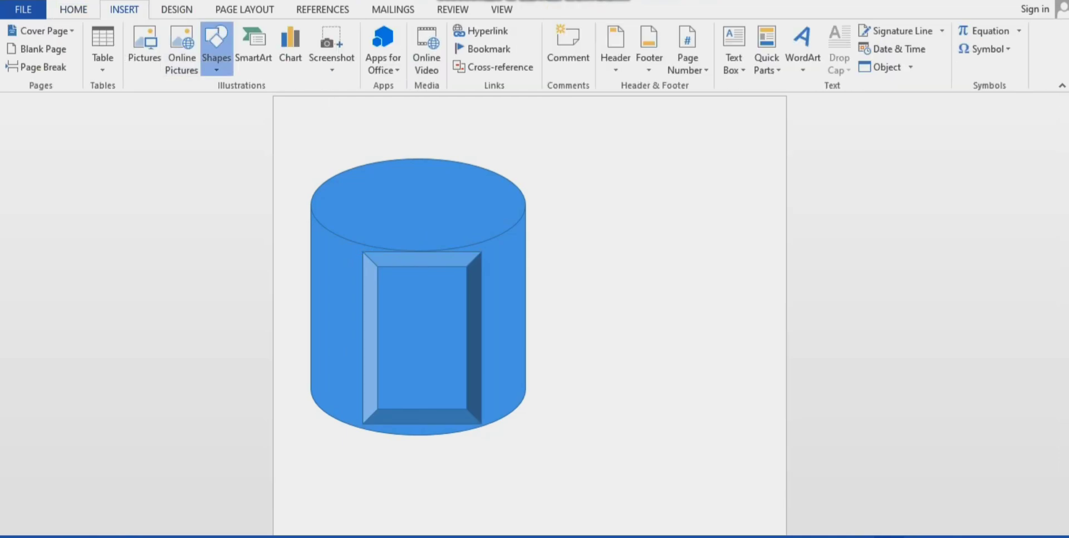
{"action": "left_click", "coordinate": [216, 47]}
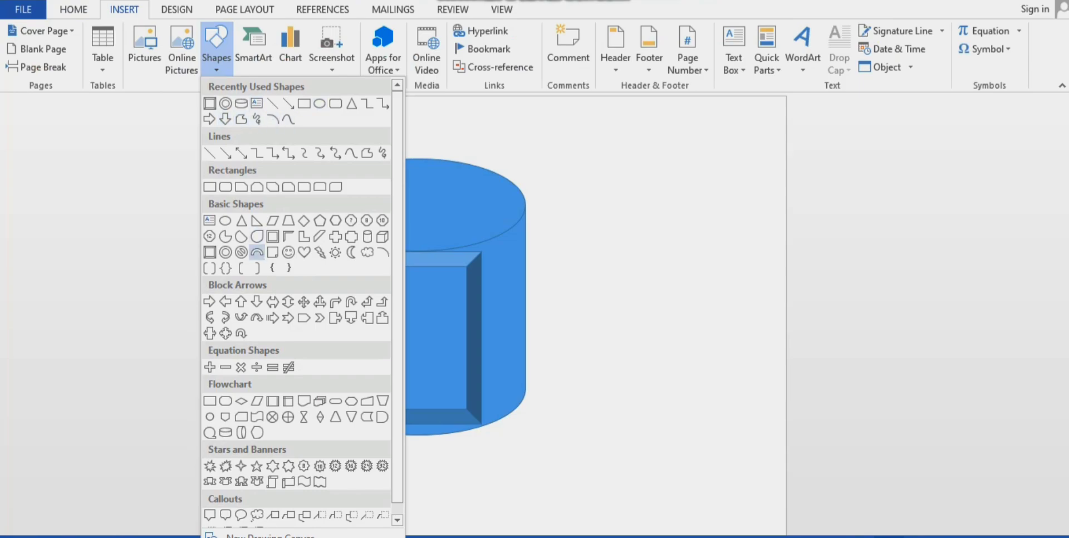
{"action": "left_click", "coordinate": [257, 252]}
{"action": "mouse_move", "coordinate": [592, 228]}
{"action": "left_mouse_down"}
{"action": "mouse_move", "coordinate": [669, 306]}
{"action": "mouse_move", "coordinate": [665, 317]}
{"action": "mouse_move", "coordinate": [730, 289]}
{"action": "mouse_move", "coordinate": [733, 335]}
{"action": "left_mouse_up"}
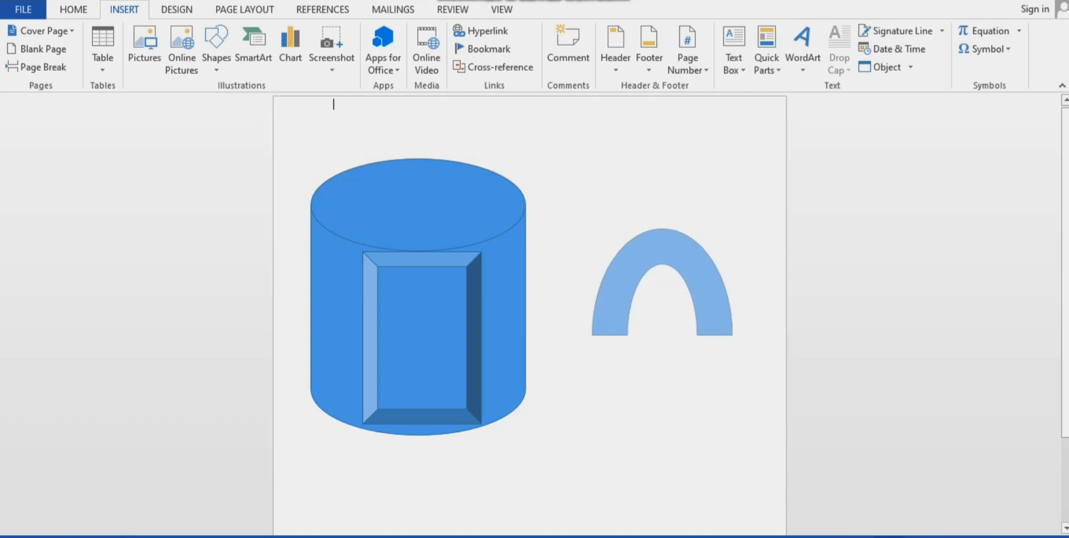
{"action": "left_click_drag", "start_coordinate": [733, 438], "coordinate": [732, 438]}
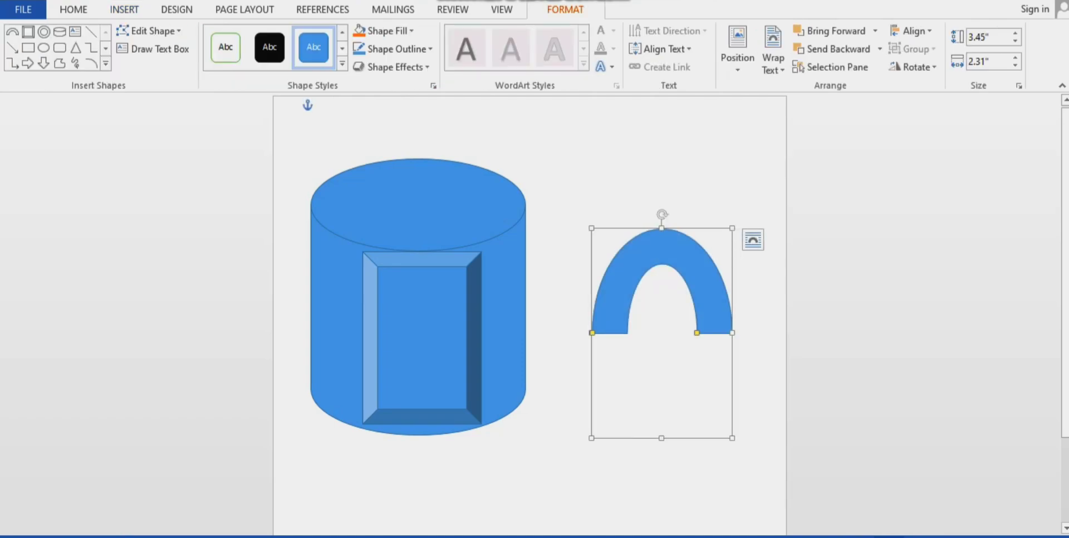
{"action": "left_click_drag", "start_coordinate": [662, 214], "coordinate": [780, 276]}
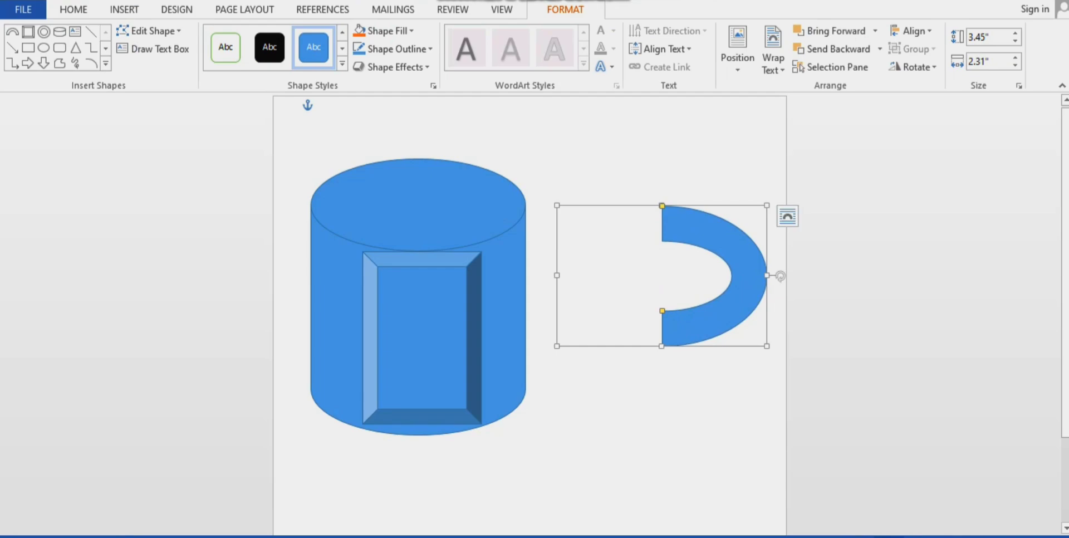
- Stretch the block arc to about 3.18 in wide along the vertical direction and move it close beside the cylinder's right side
{"action": "left_click", "coordinate": [690, 407]}
{"action": "left_click", "coordinate": [749, 278]}
{"action": "left_click_drag", "start_coordinate": [662, 346], "coordinate": [661, 399]}
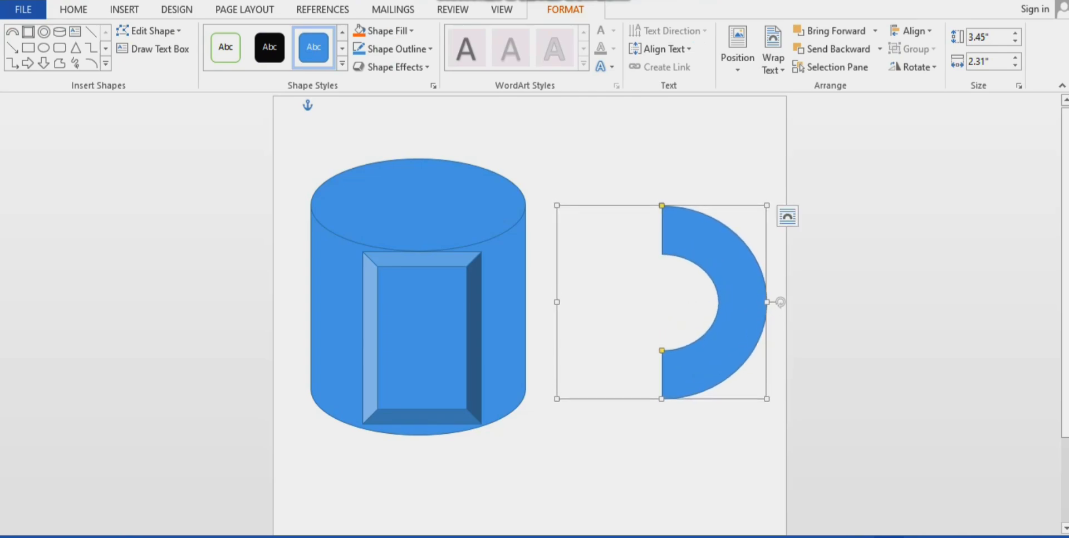
{"action": "left_click_drag", "start_coordinate": [740, 300], "coordinate": [609, 307]}
{"action": "left_click", "coordinate": [690, 289]}
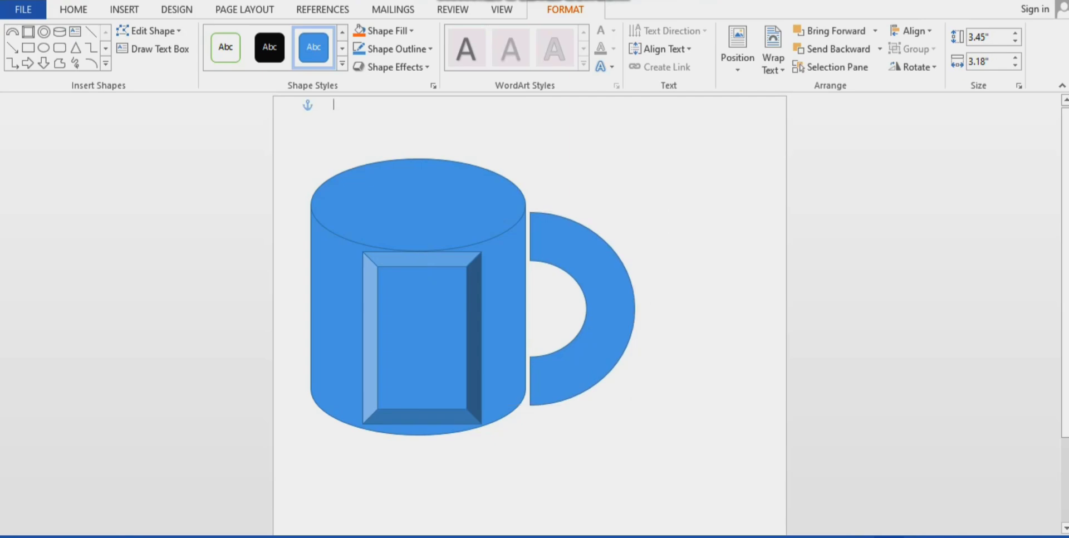
- Extend the cylinder downward to about 5.62 in tall and shift the bevel panel down, just below the top ellipse
{"action": "left_click", "coordinate": [429, 207]}
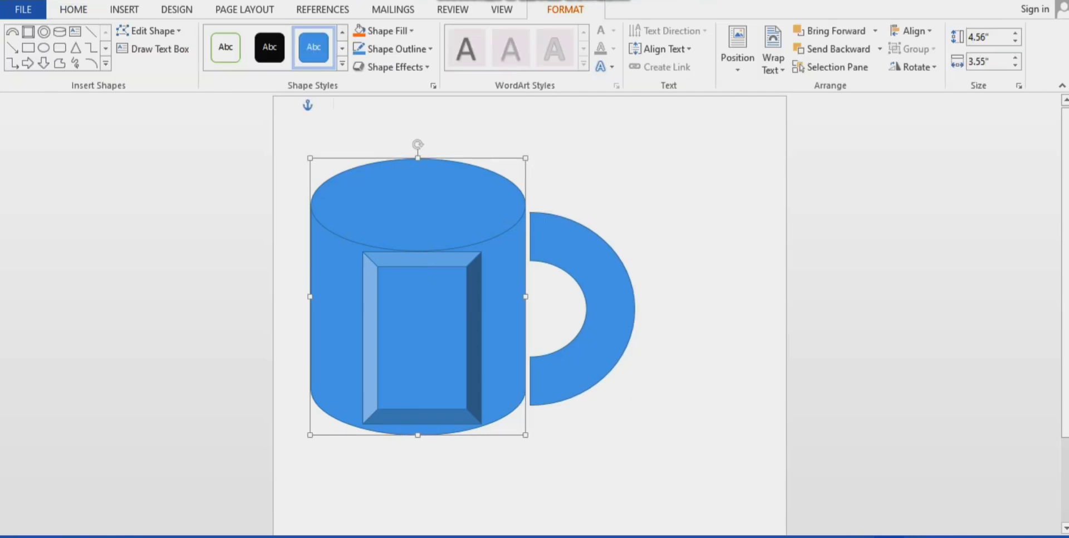
{"action": "left_click", "coordinate": [334, 105]}
{"action": "left_click", "coordinate": [419, 206]}
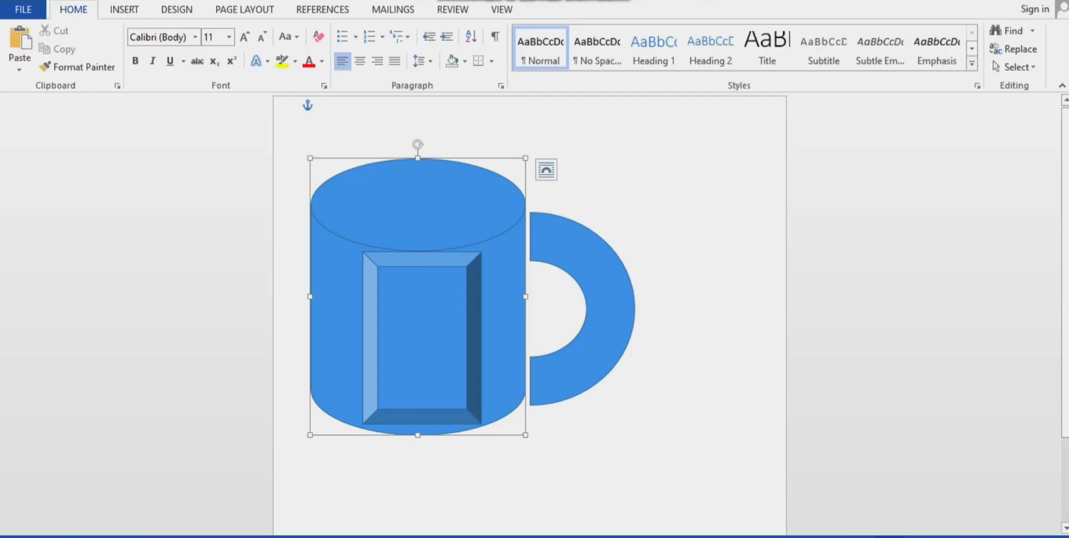
{"action": "left_click_drag", "start_coordinate": [418, 435], "coordinate": [418, 499]}
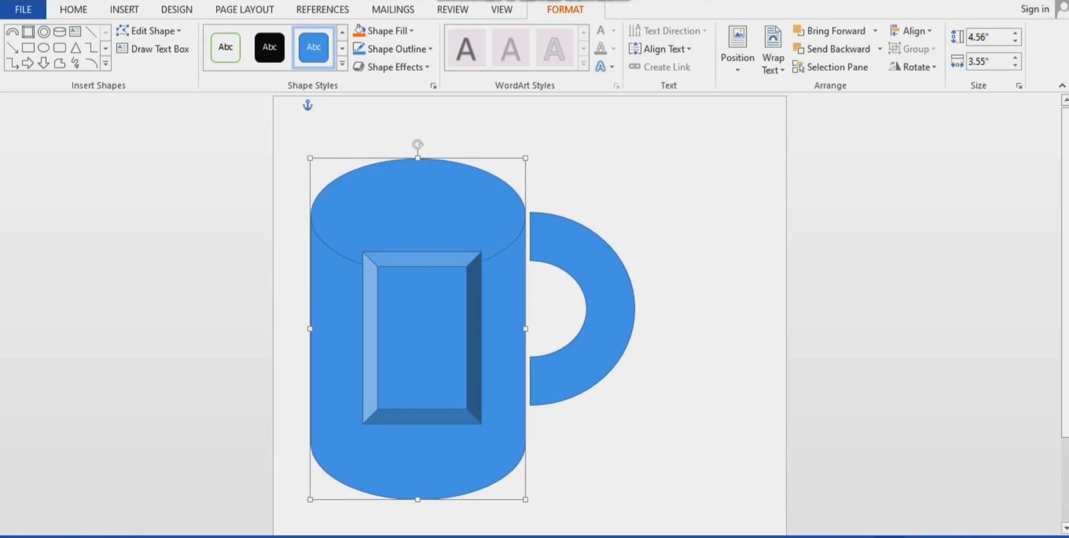
{"action": "left_click_drag", "start_coordinate": [422, 338], "coordinate": [422, 363]}
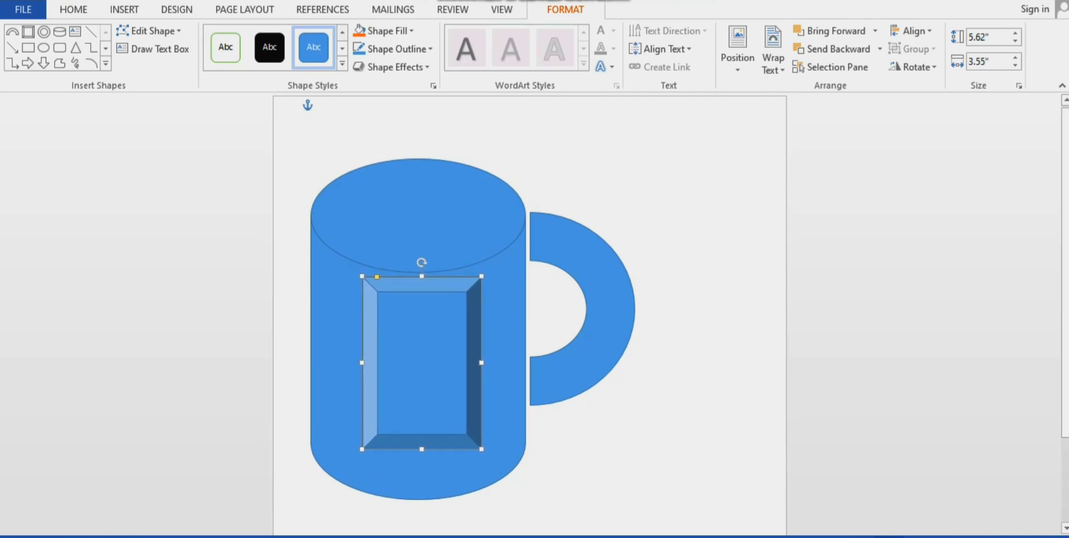
{"action": "left_click", "coordinate": [334, 104]}
- Nudge the block arc handle down and to the left so its ends meet the cylinder's right edge
{"action": "left_click", "coordinate": [604, 288]}
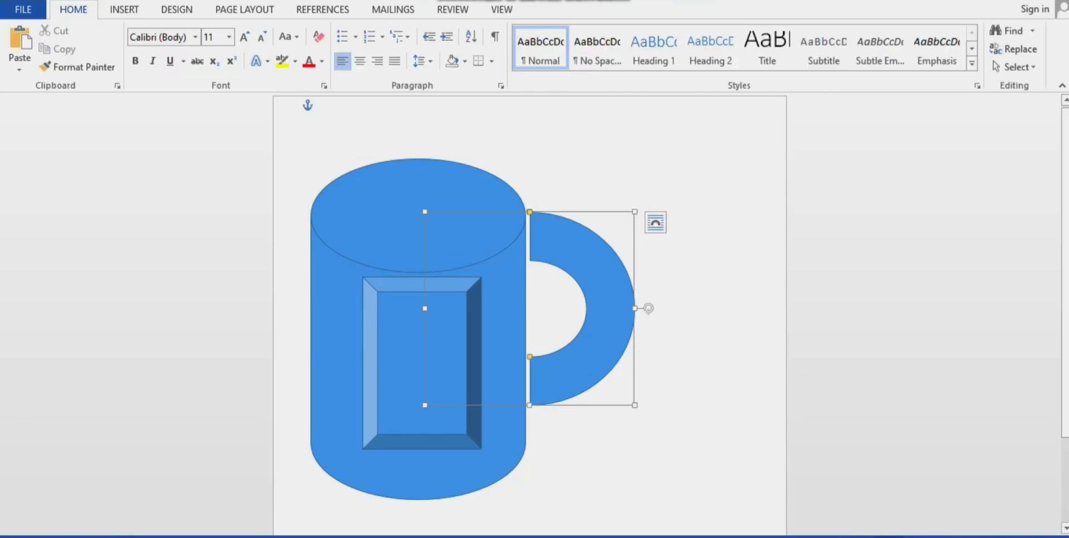
{"action": "key", "text": "Down"}
{"action": "key", "text": "Down"}
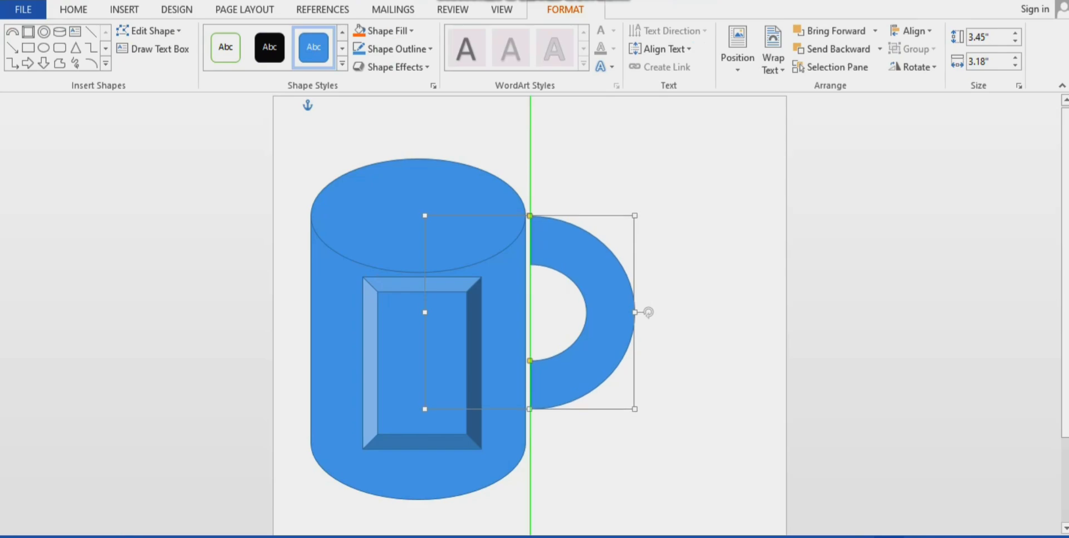
{"action": "key", "text": "Down"}
{"action": "key", "text": "Down"}
{"action": "key", "text": "Down"}
{"action": "key", "text": "Down"}
{"action": "key", "text": "Down"}
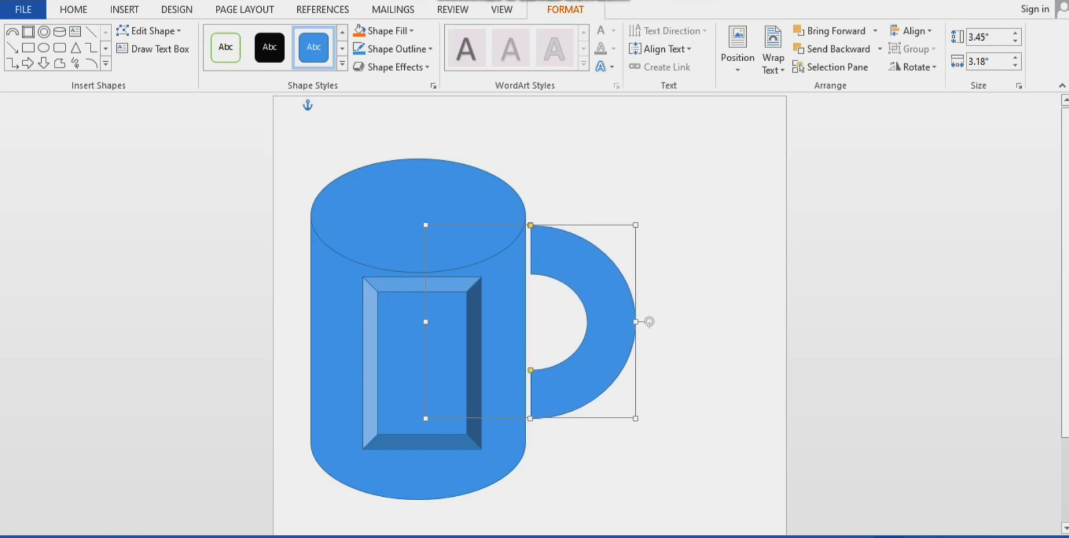
{"action": "key", "text": "Left"}
{"action": "key", "text": "Left"}
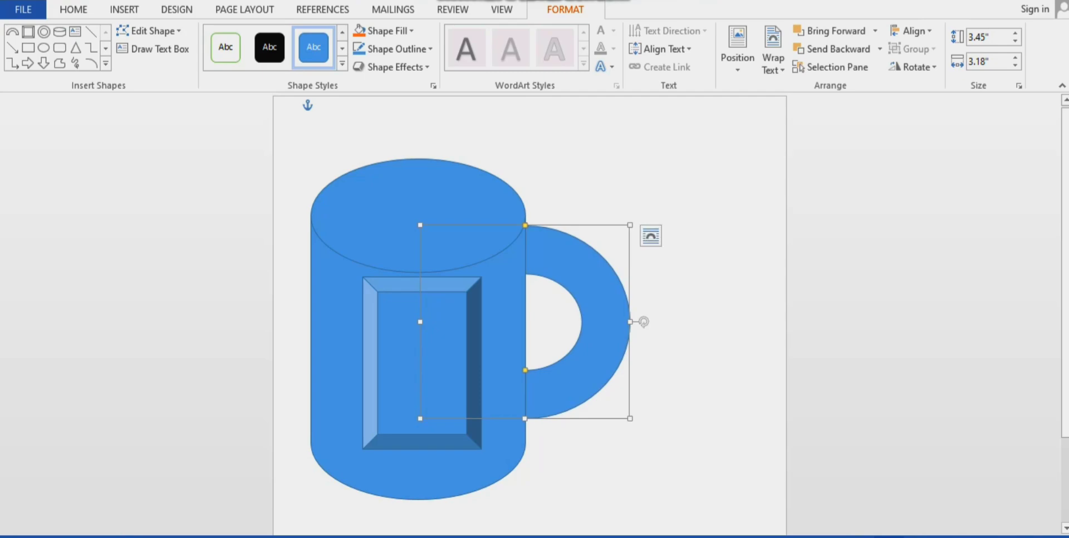
{"action": "key", "text": "Escape"}
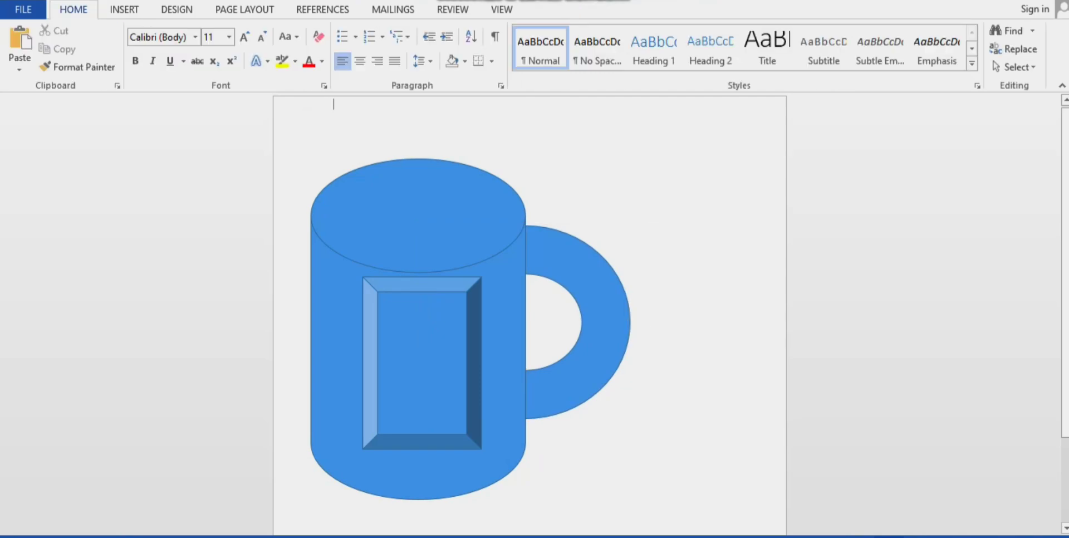
- Fill the cylinder with the lightest tint of the theme blue
{"action": "left_click", "coordinate": [418, 223]}
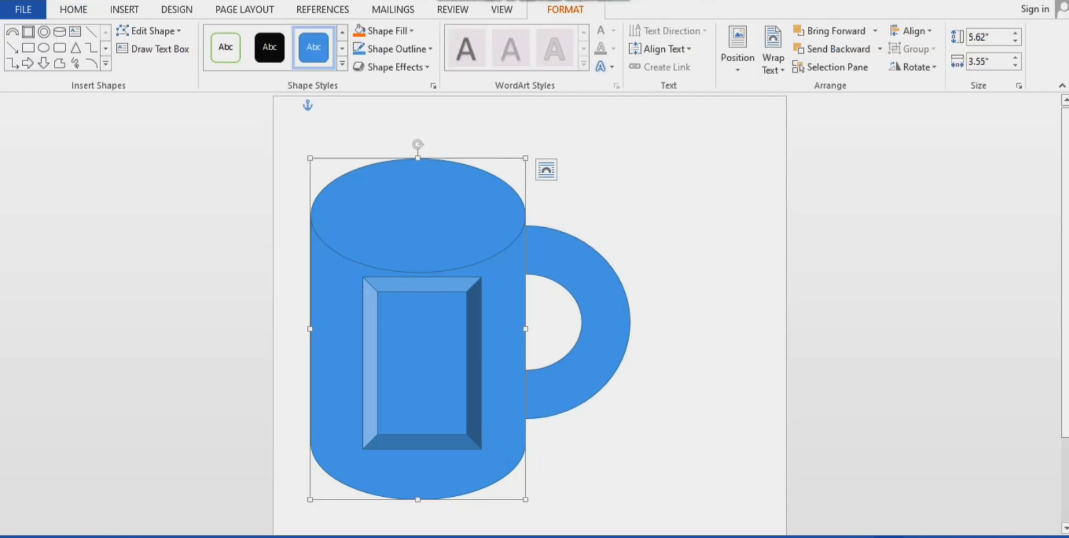
{"action": "left_click", "coordinate": [393, 9]}
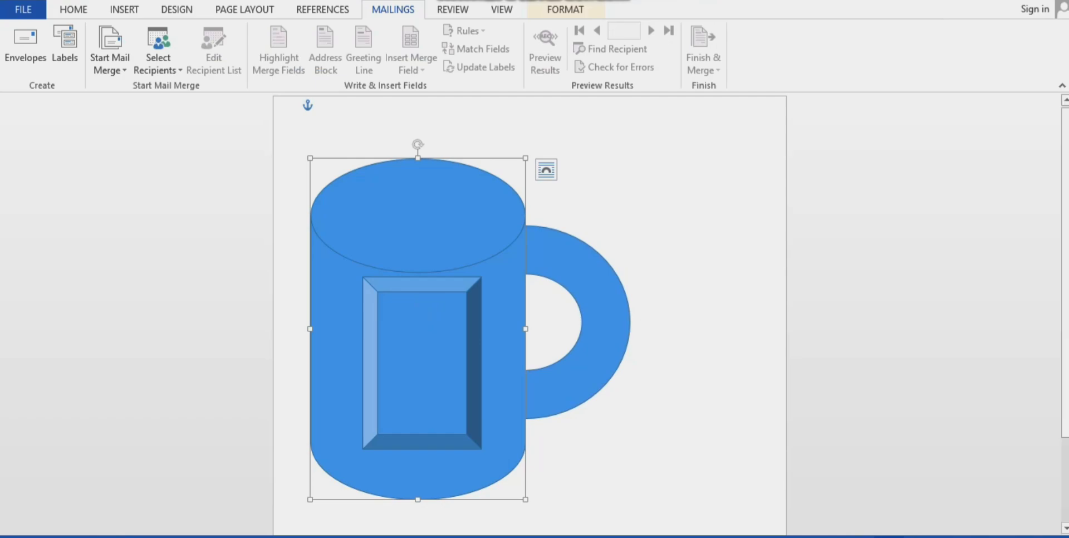
{"action": "left_click", "coordinate": [565, 10]}
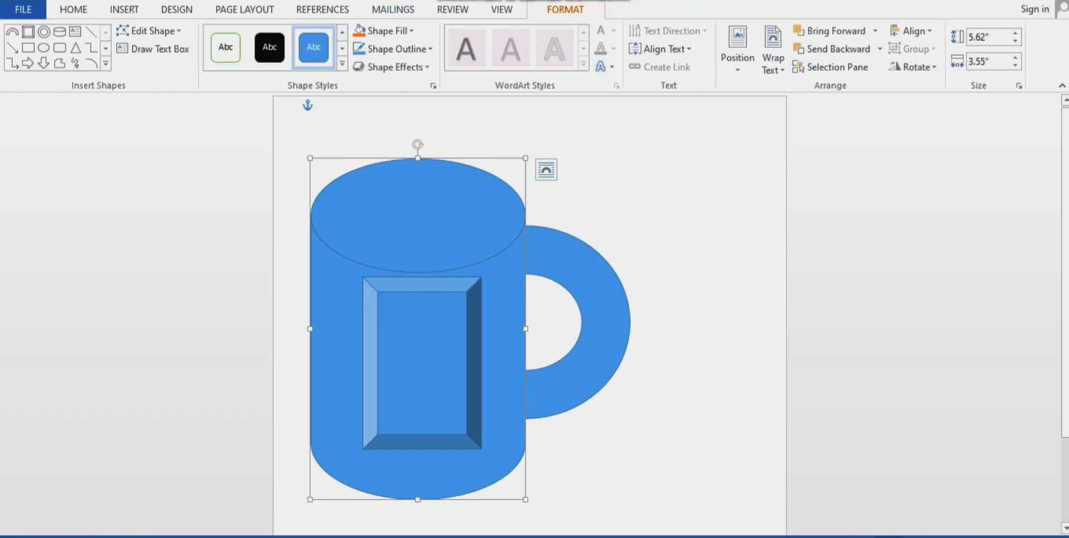
{"action": "left_click", "coordinate": [384, 30]}
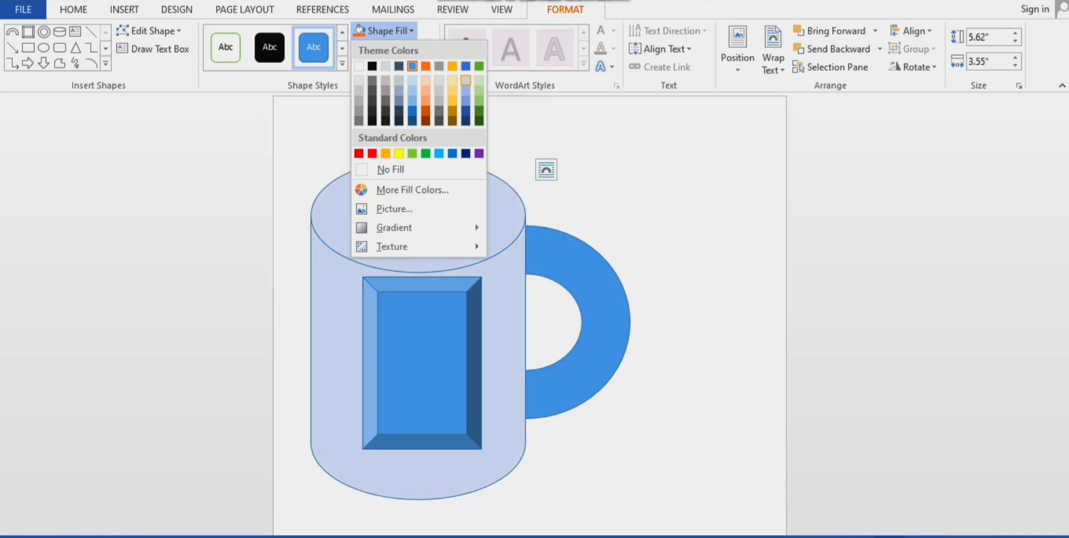
{"action": "left_click", "coordinate": [465, 80]}
- Fill the bevel panel on the cylinder's front with the lightest tint of the theme gray
{"action": "left_click", "coordinate": [422, 362]}
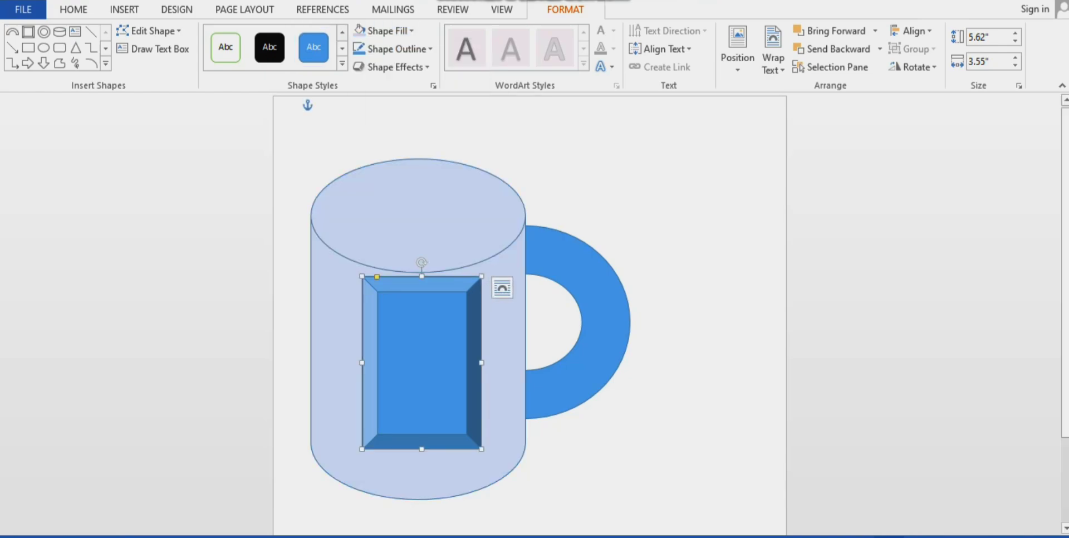
{"action": "left_click", "coordinate": [393, 31]}
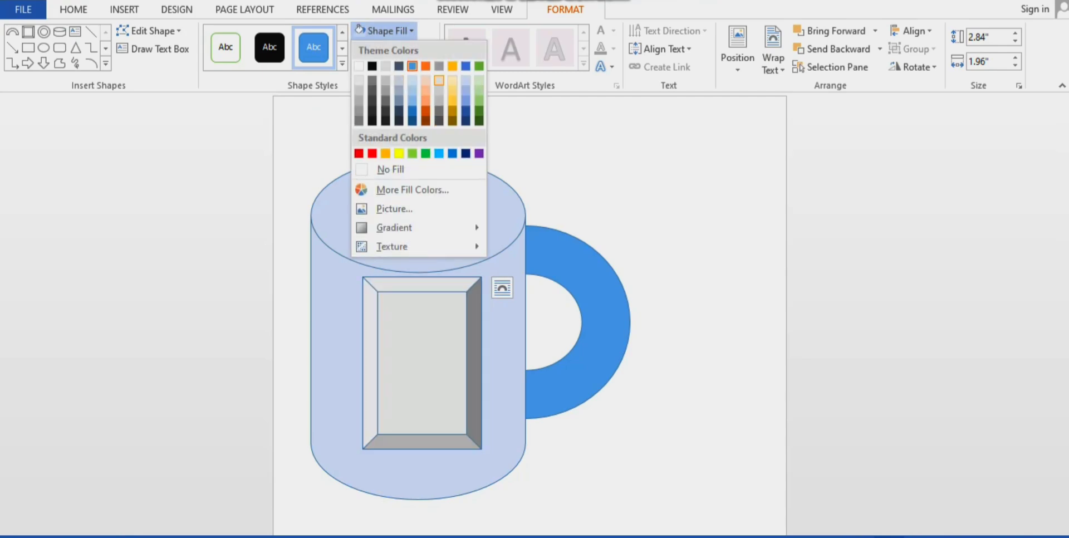
{"action": "left_click", "coordinate": [439, 81]}
{"action": "key", "text": "Escape"}
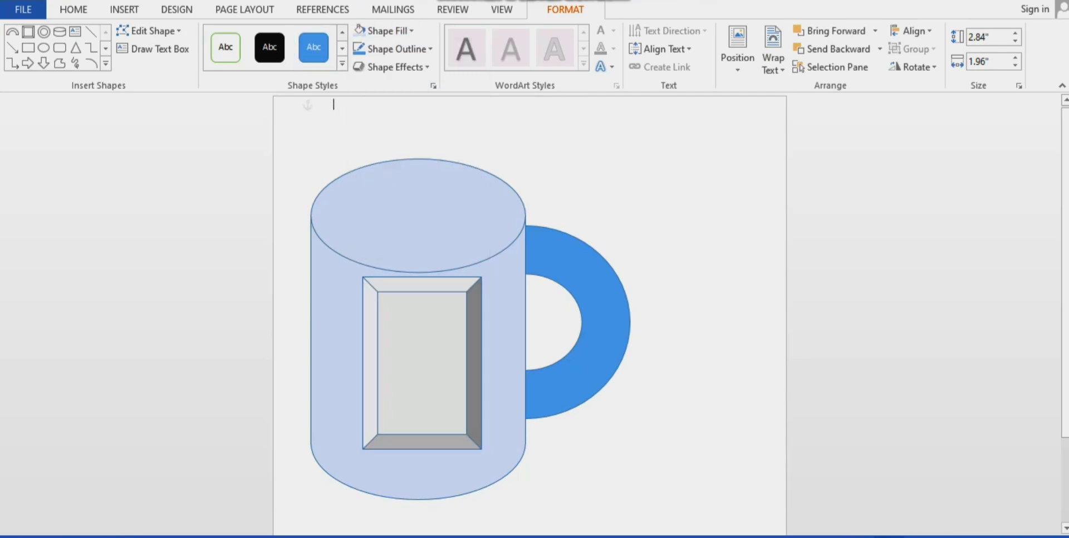
- Shrink the bevel panel to about 0.64 in tall and 0.69 in wide and place it at the upper left of the mug's front
{"action": "left_click", "coordinate": [421, 362]}
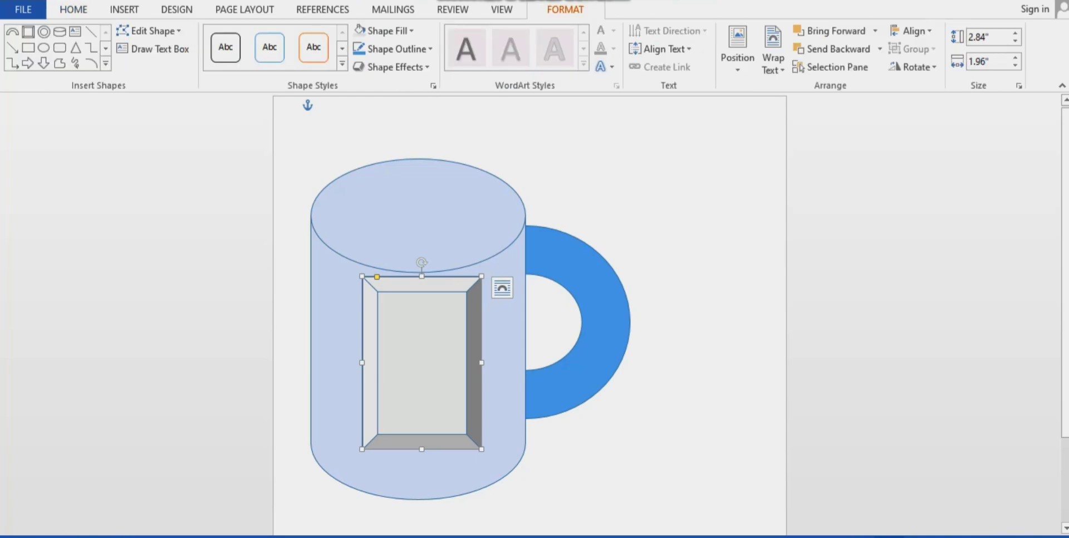
{"action": "left_click_drag", "start_coordinate": [422, 449], "coordinate": [422, 377]}
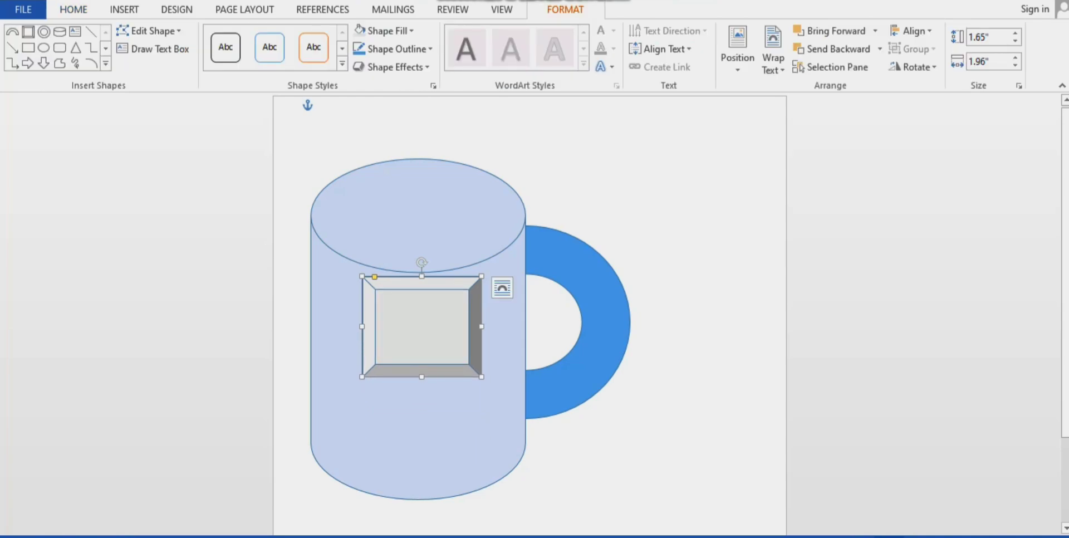
{"action": "left_click_drag", "start_coordinate": [482, 326], "coordinate": [429, 326]}
{"action": "left_click_drag", "start_coordinate": [396, 376], "coordinate": [395, 333]}
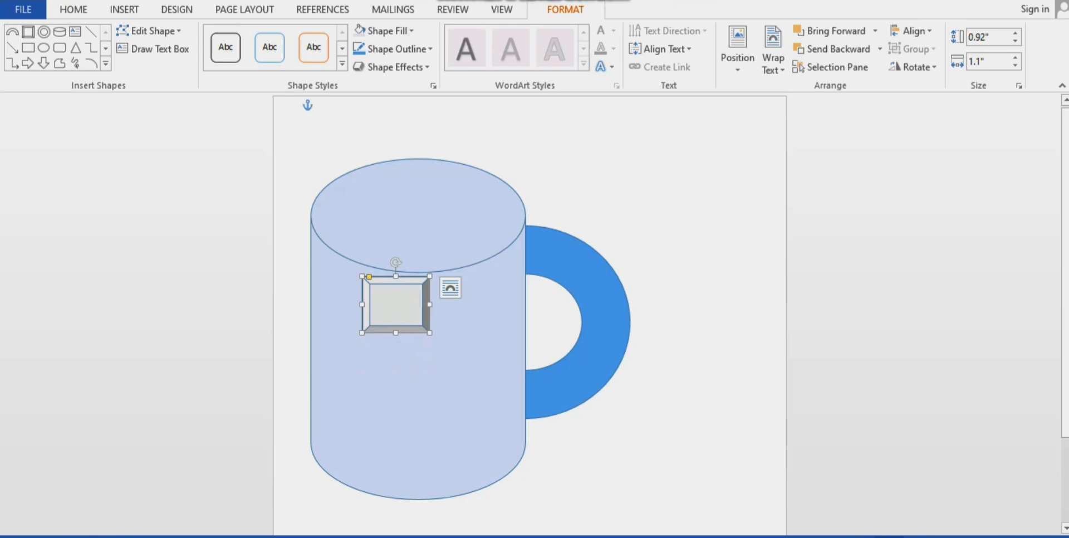
{"action": "left_click_drag", "start_coordinate": [429, 304], "coordinate": [335, 294]}
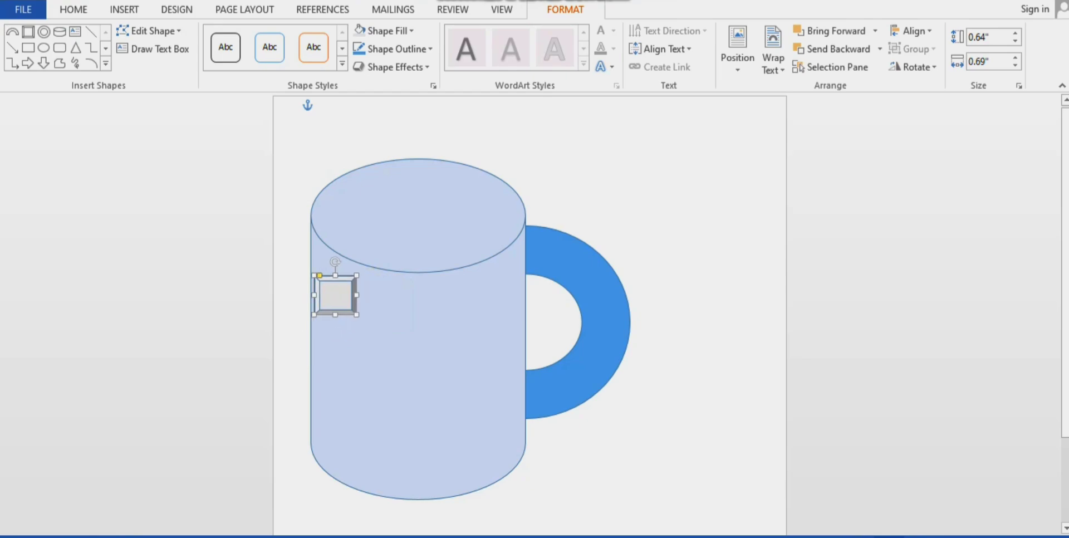
- Duplicate the small bevel three times down the mug's left side, with the lowest copy offset slightly to the right
{"action": "left_click", "coordinate": [412, 329]}
{"action": "left_click", "coordinate": [335, 295]}
{"action": "left_click_drag", "start_coordinate": [335, 294], "coordinate": [336, 344]}
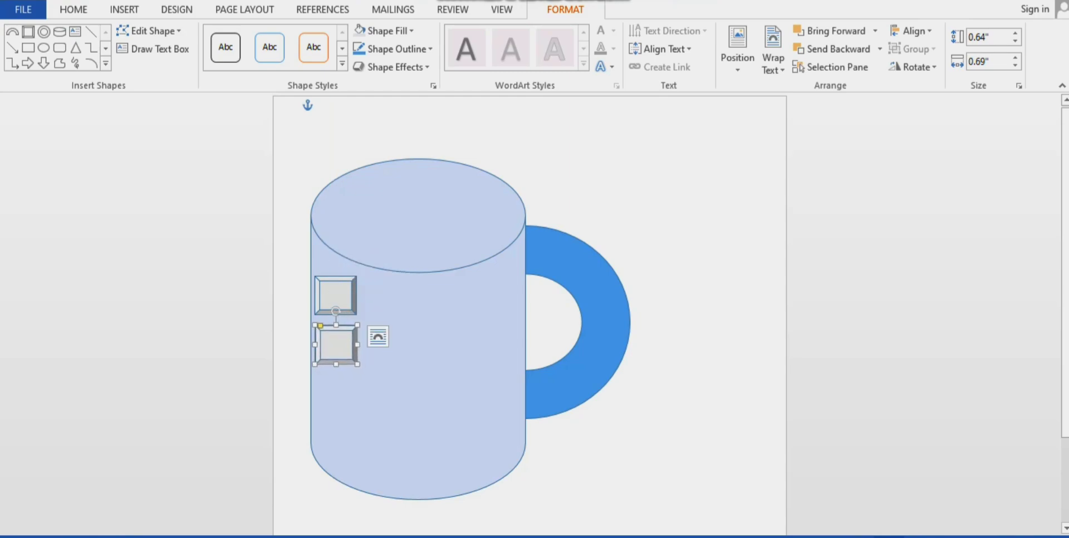
{"action": "key", "text": "ctrl+v"}
{"action": "left_click_drag", "start_coordinate": [346, 297], "coordinate": [337, 394]}
{"action": "key", "text": "Up"}
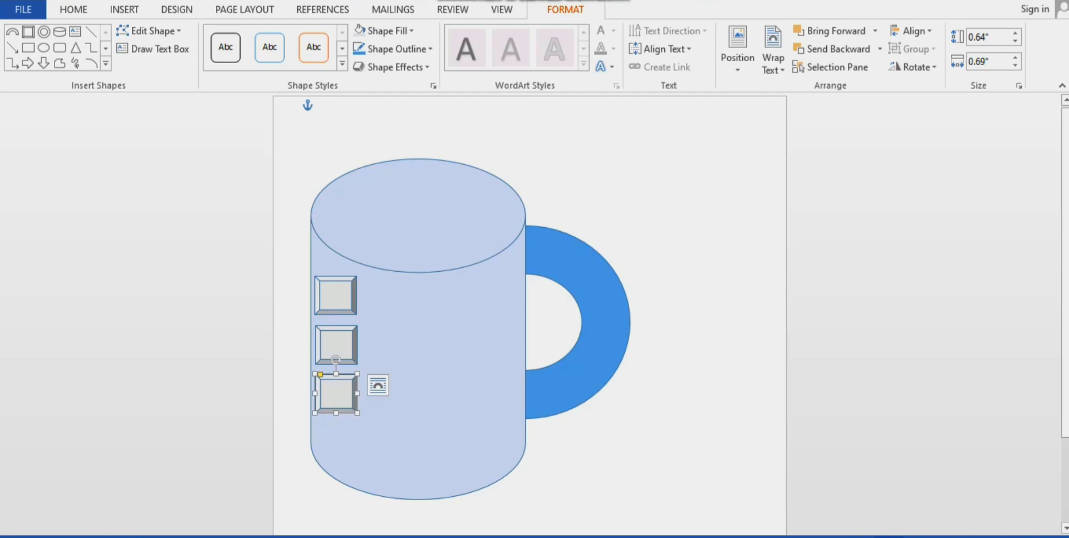
{"action": "key", "text": "ctrl+v"}
{"action": "left_click_drag", "start_coordinate": [342, 346], "coordinate": [357, 442]}
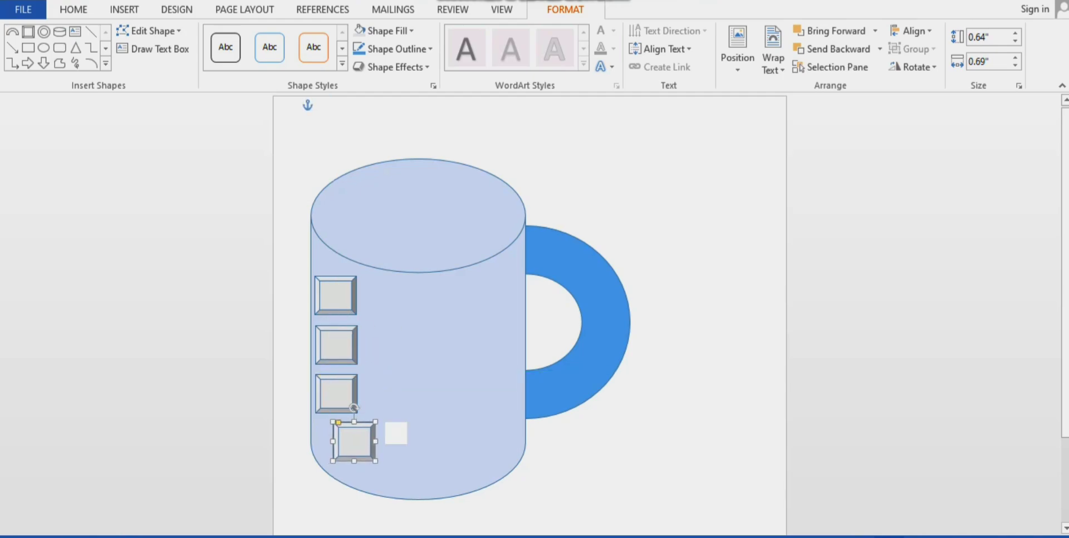
- Paste two more small bevels as a middle column in the first and second rows on the mug's front
{"action": "left_click", "coordinate": [419, 385]}
{"action": "key", "text": "ctrl+v"}
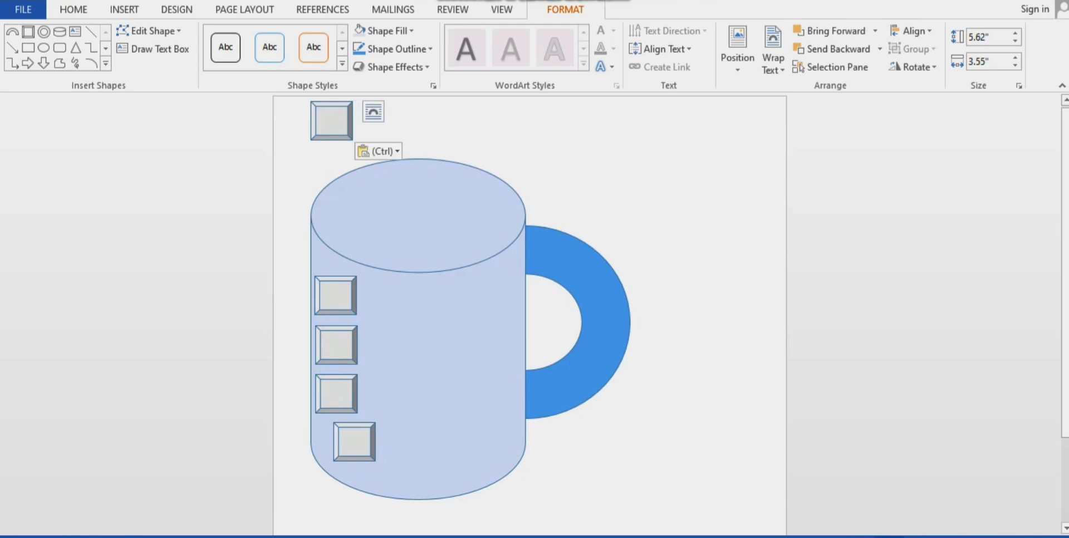
{"action": "left_click_drag", "start_coordinate": [332, 120], "coordinate": [397, 295]}
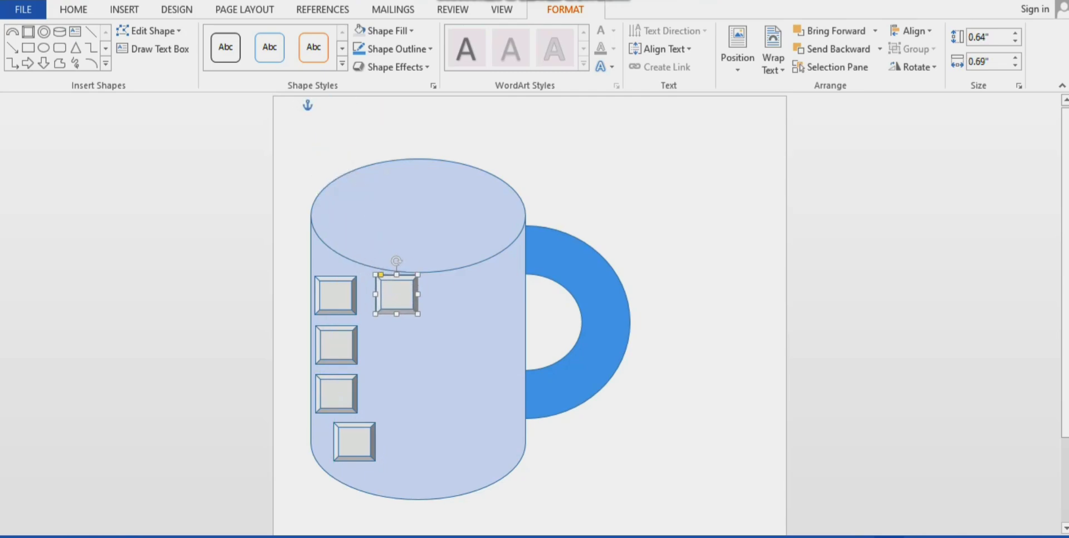
{"action": "key", "text": "ctrl"}
{"action": "key", "text": "ctrl"}
{"action": "key", "text": "ctrl"}
{"action": "key", "text": "ctrl"}
{"action": "key", "text": "ctrl+v"}
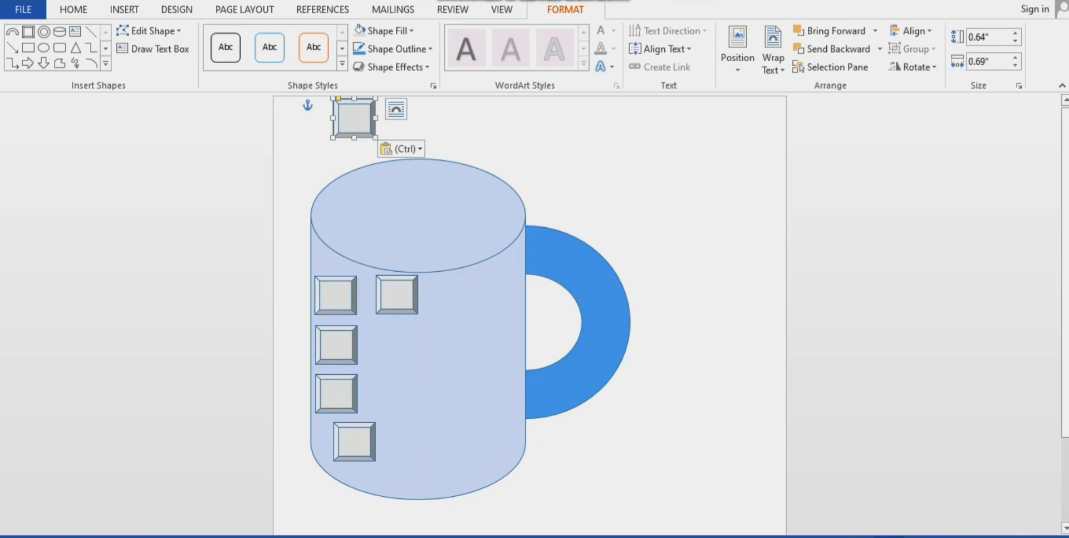
{"action": "left_click_drag", "start_coordinate": [356, 117], "coordinate": [397, 345]}
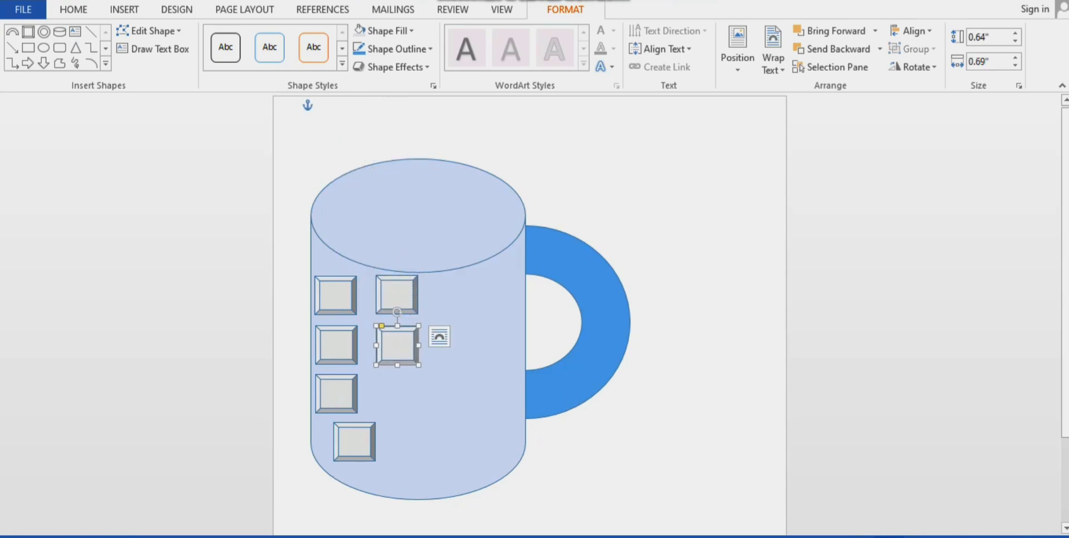
- Paste two small bevels as a third column in the first and second rows
{"action": "key", "text": "ctrl+v"}
{"action": "left_click_drag", "start_coordinate": [408, 297], "coordinate": [453, 294]}
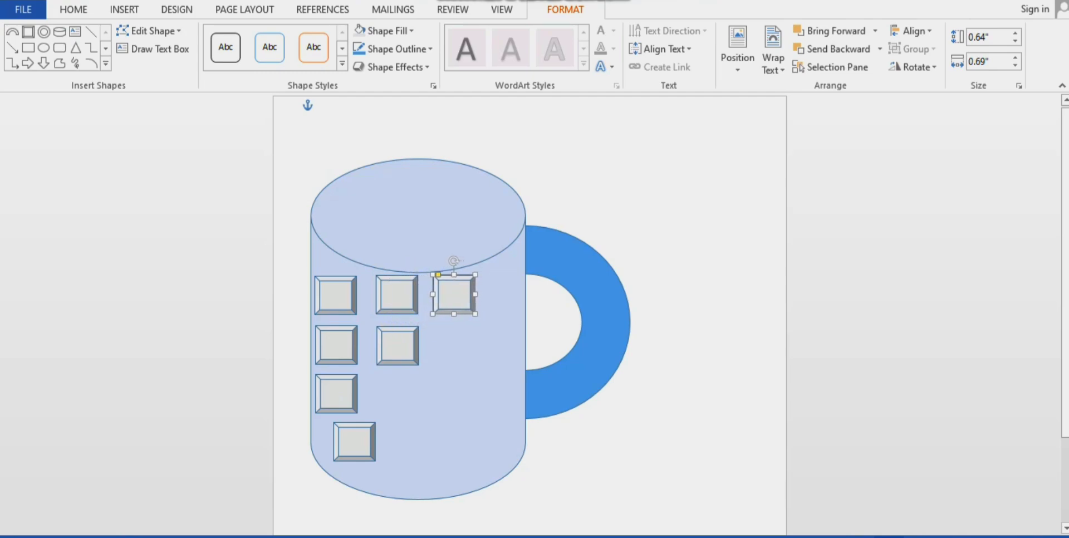
{"action": "key", "text": "ctrl+v"}
{"action": "left_click_drag", "start_coordinate": [465, 243], "coordinate": [459, 344]}
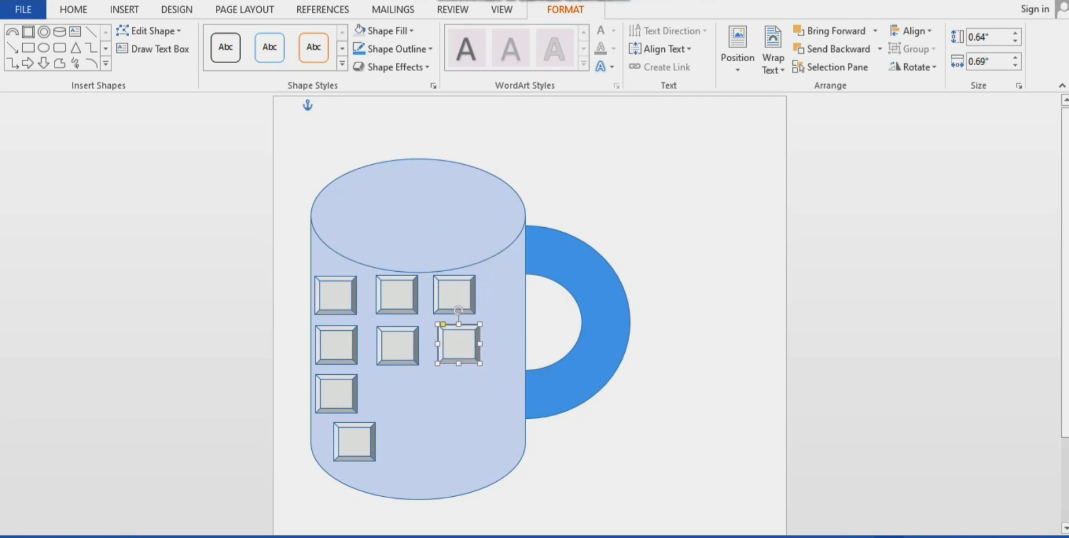
- Paste three more small bevels, two completing the third row and one beside the existing bevel in the bottom row
{"action": "key", "text": "ctrl+v"}
{"action": "left_click_drag", "start_coordinate": [468, 296], "coordinate": [396, 391]}
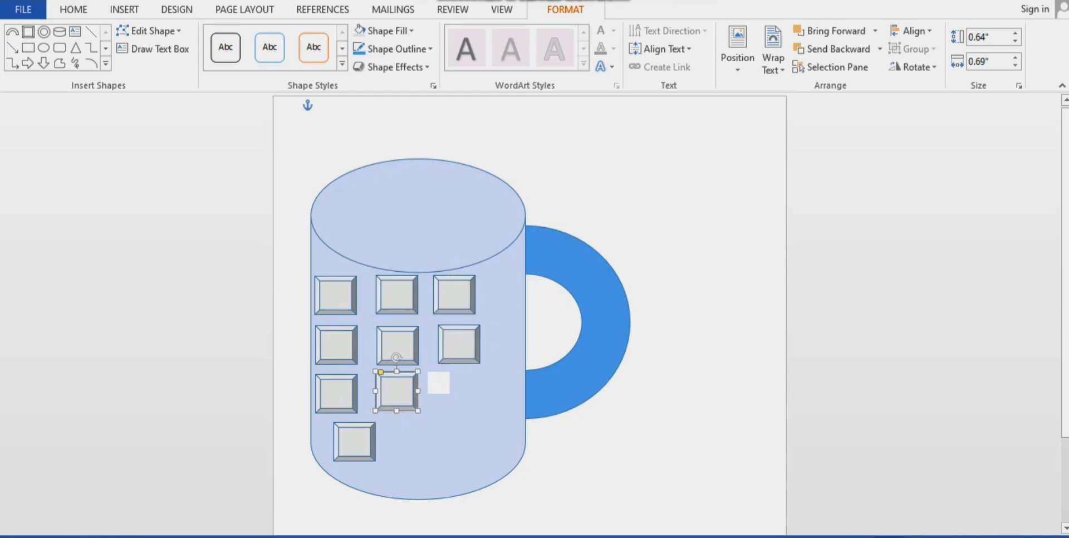
{"action": "key", "text": "ctrl+v"}
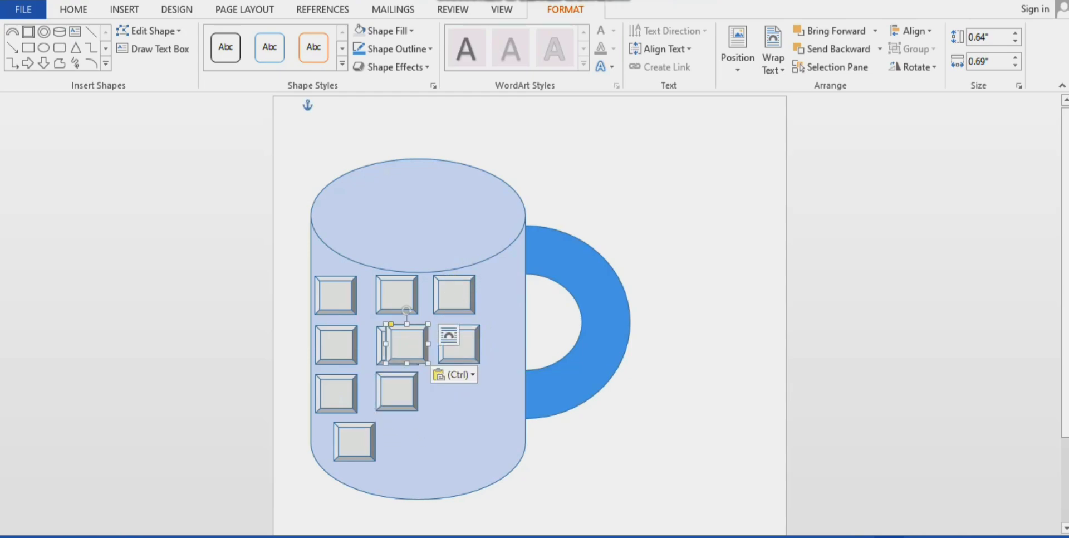
{"action": "left_click_drag", "start_coordinate": [407, 344], "coordinate": [460, 389]}
{"action": "key", "text": "ctrl+v"}
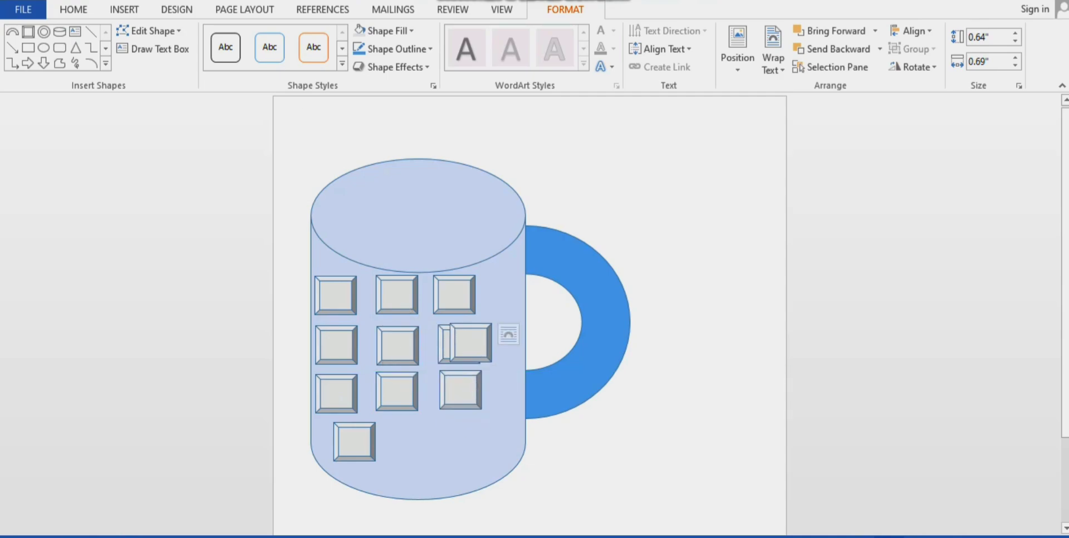
{"action": "left_click_drag", "start_coordinate": [471, 339], "coordinate": [411, 440]}
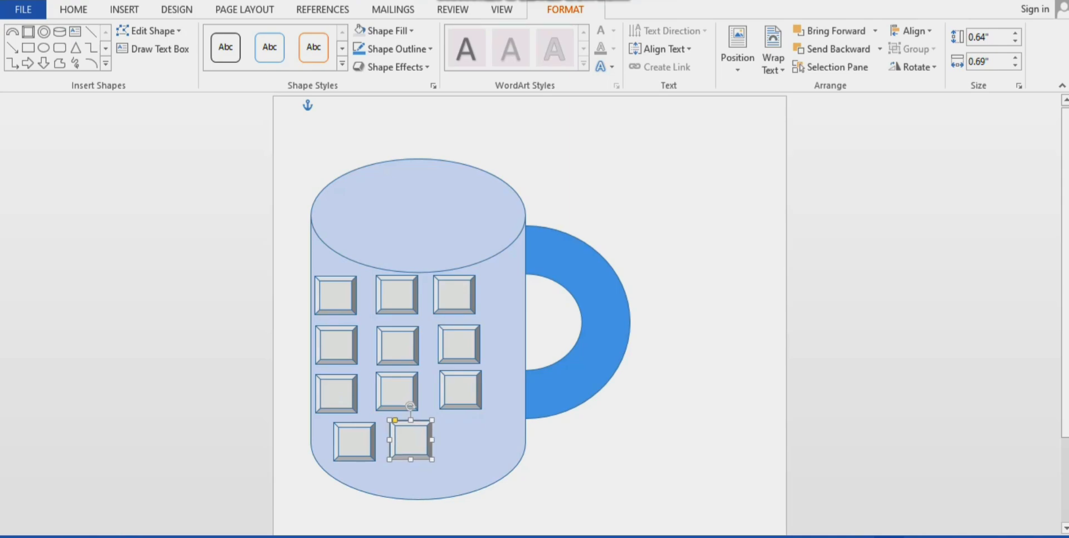
- Paste two more small bevels, one completing the bottom row and a spare one just below it
{"action": "key", "text": "ctrl+v"}
{"action": "left_click_drag", "start_coordinate": [422, 393], "coordinate": [469, 438]}
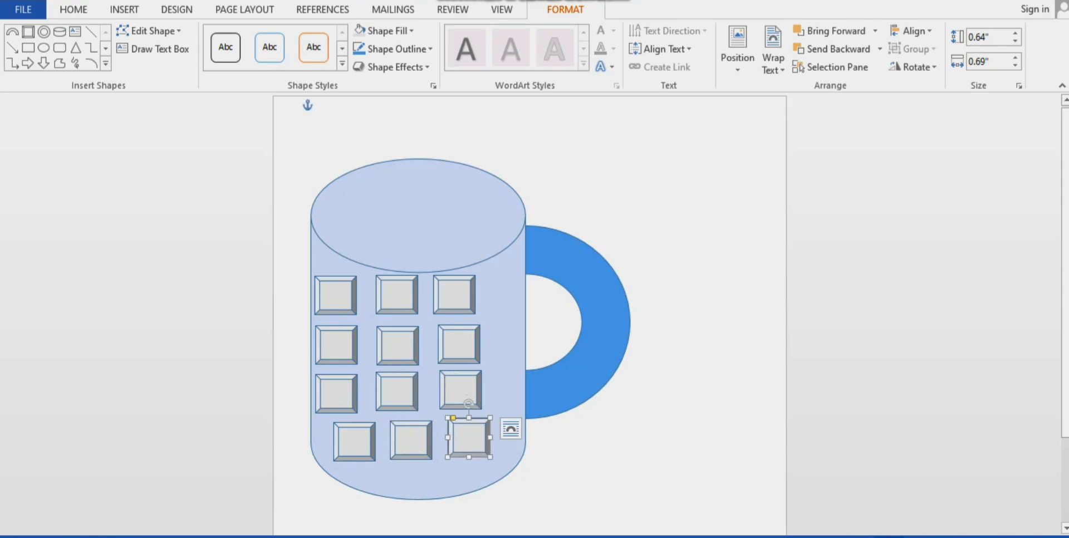
{"action": "key", "text": "ctrl+v"}
{"action": "left_click_drag", "start_coordinate": [480, 391], "coordinate": [436, 468]}
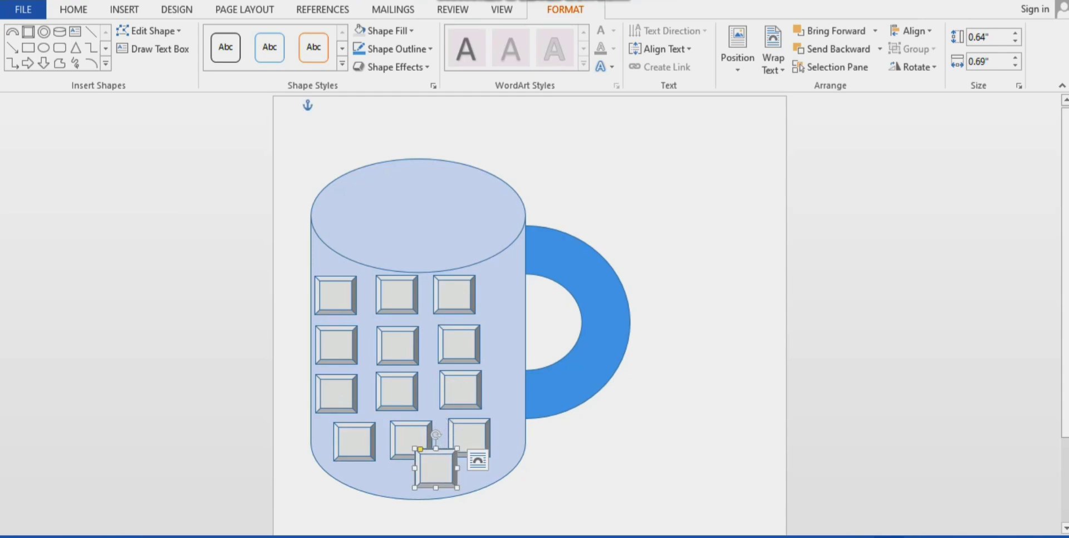
- Narrow the third-column bevels in the first and second rows to about 0.52" wide
{"action": "left_click", "coordinate": [454, 294]}
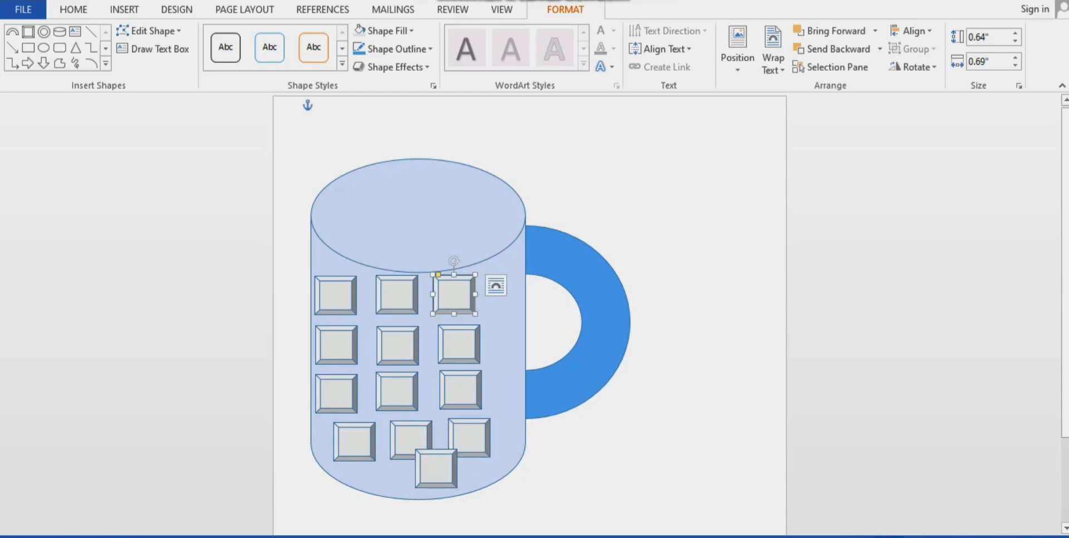
{"action": "left_click_drag", "start_coordinate": [475, 294], "coordinate": [465, 294]}
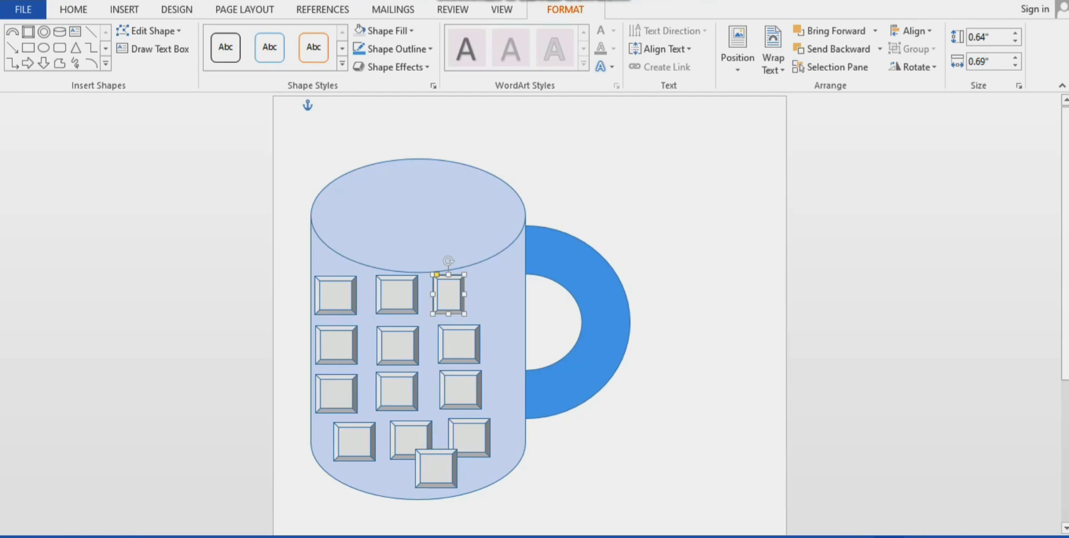
{"action": "left_click", "coordinate": [459, 344]}
{"action": "left_click_drag", "start_coordinate": [480, 344], "coordinate": [447, 343]}
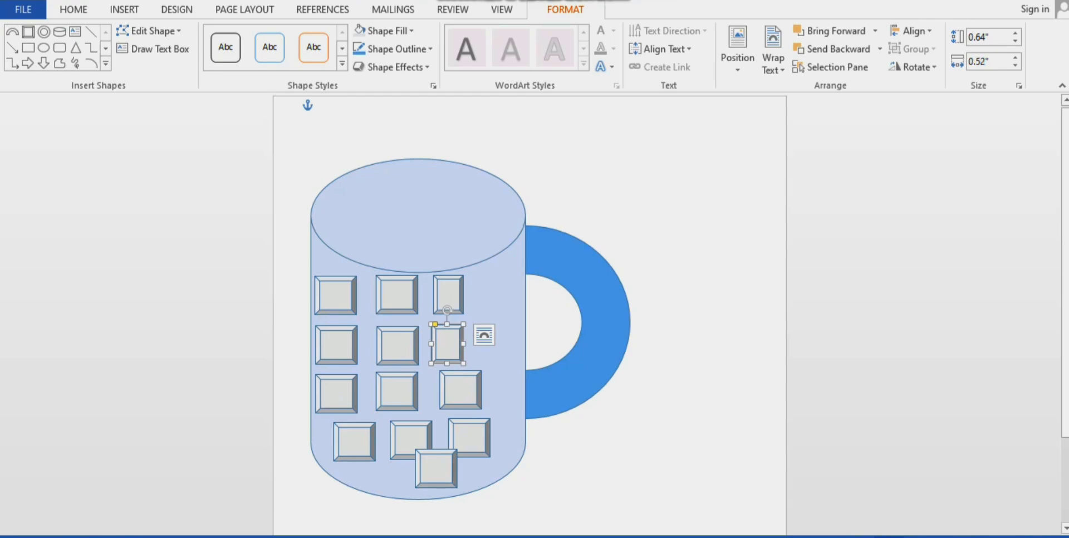
- Move the spare bevel to the end of the top row and narrow the third-row bevel in the third column
{"action": "left_click_drag", "start_coordinate": [436, 468], "coordinate": [498, 291]}
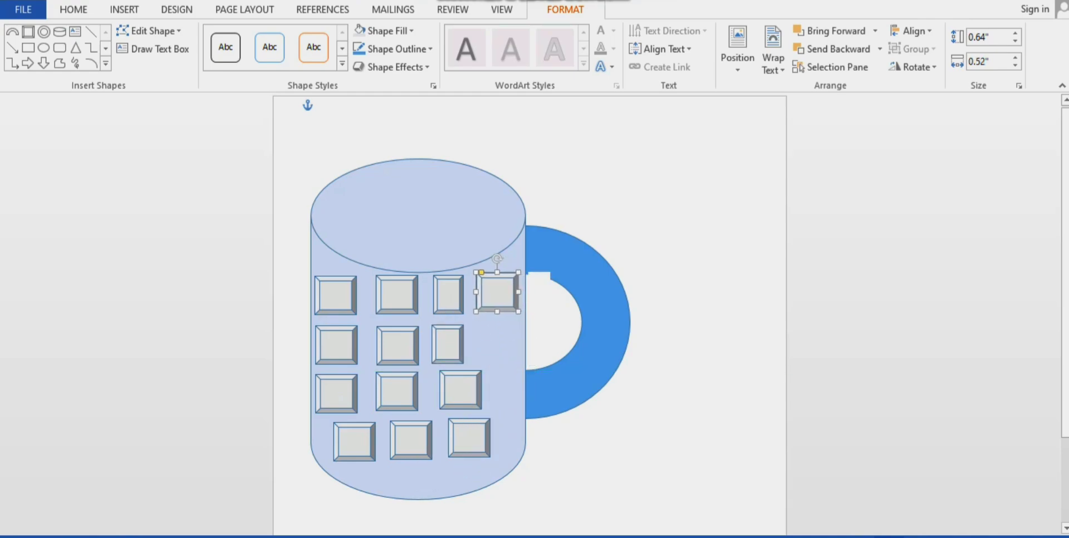
{"action": "left_click", "coordinate": [460, 390]}
{"action": "mouse_move", "coordinate": [482, 390]}
{"action": "left_mouse_down"}
{"action": "mouse_move", "coordinate": [447, 388]}
{"action": "mouse_move", "coordinate": [468, 388]}
{"action": "left_mouse_up"}
- Line up the three bottom-row bevels under the columns above, narrowing the last one and nudging the bevel above it slightly left
{"action": "left_click", "coordinate": [469, 437]}
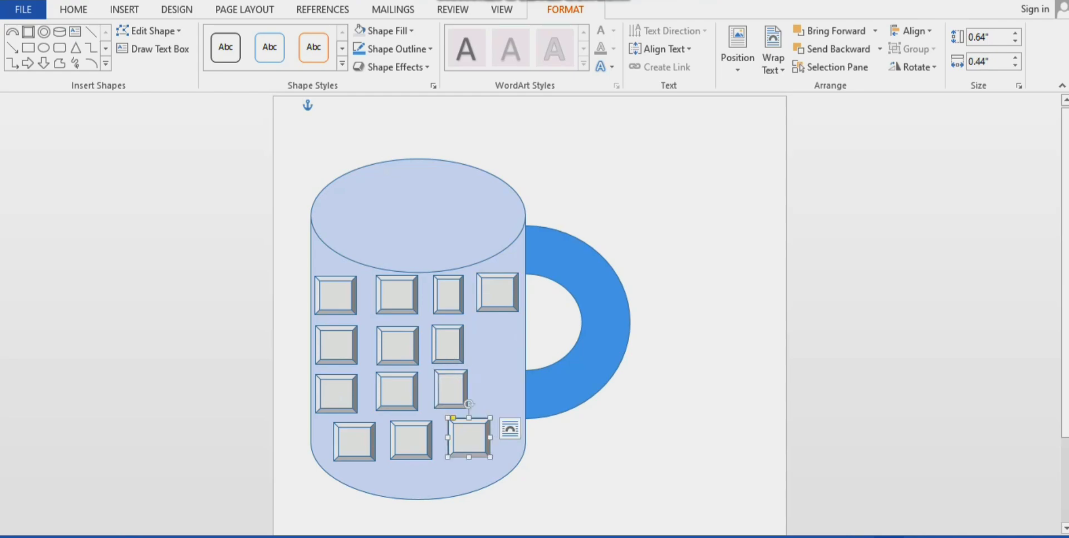
{"action": "left_click_drag", "start_coordinate": [469, 438], "coordinate": [458, 438]}
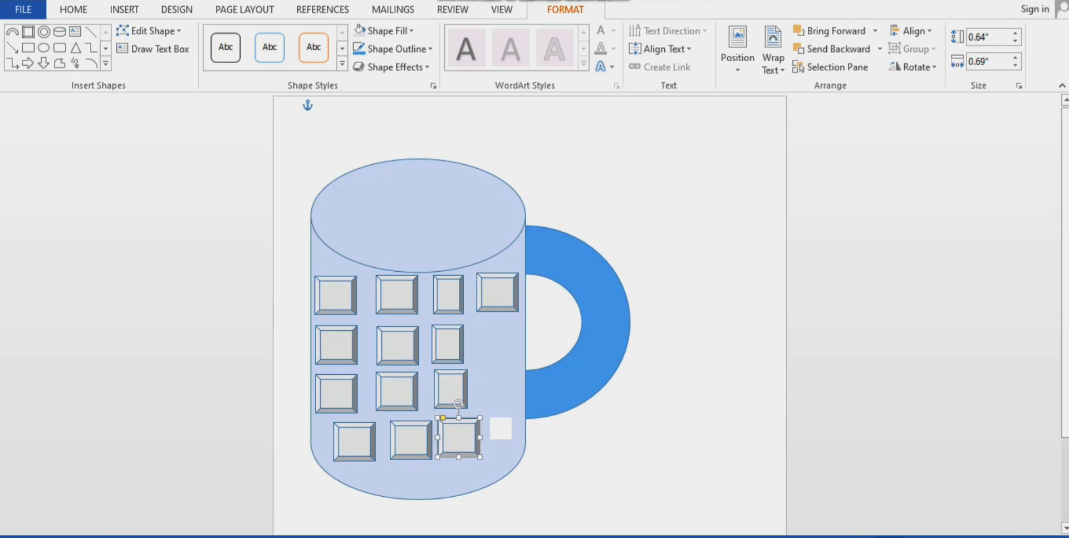
{"action": "left_click_drag", "start_coordinate": [355, 441], "coordinate": [338, 439]}
{"action": "left_click_drag", "start_coordinate": [411, 441], "coordinate": [469, 436]}
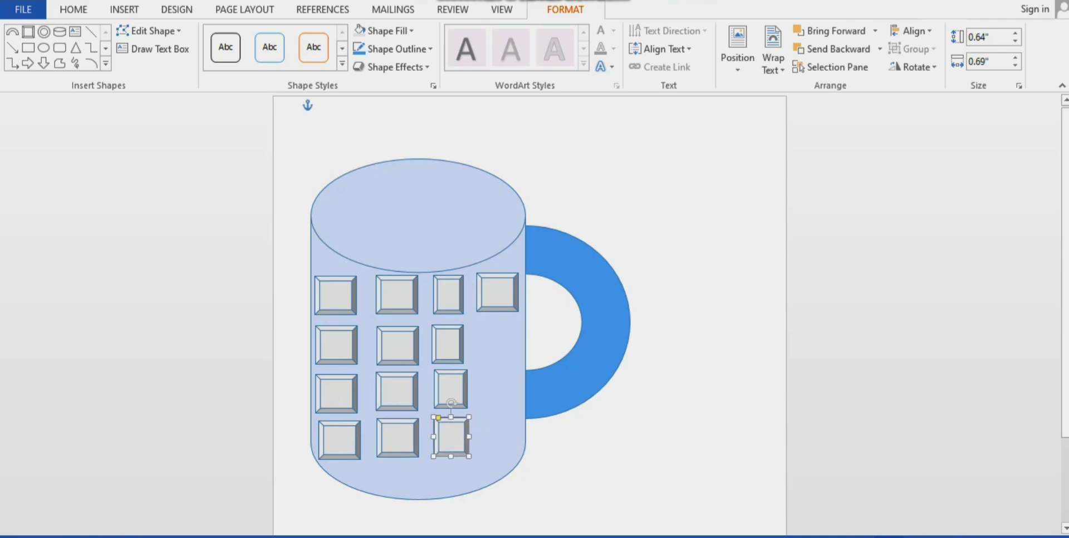
{"action": "left_click_drag", "start_coordinate": [451, 389], "coordinate": [449, 389]}
{"action": "left_click", "coordinate": [490, 325]}
- Narrow the fourth and second bevels in the top row from their right edges
{"action": "left_click", "coordinate": [498, 293]}
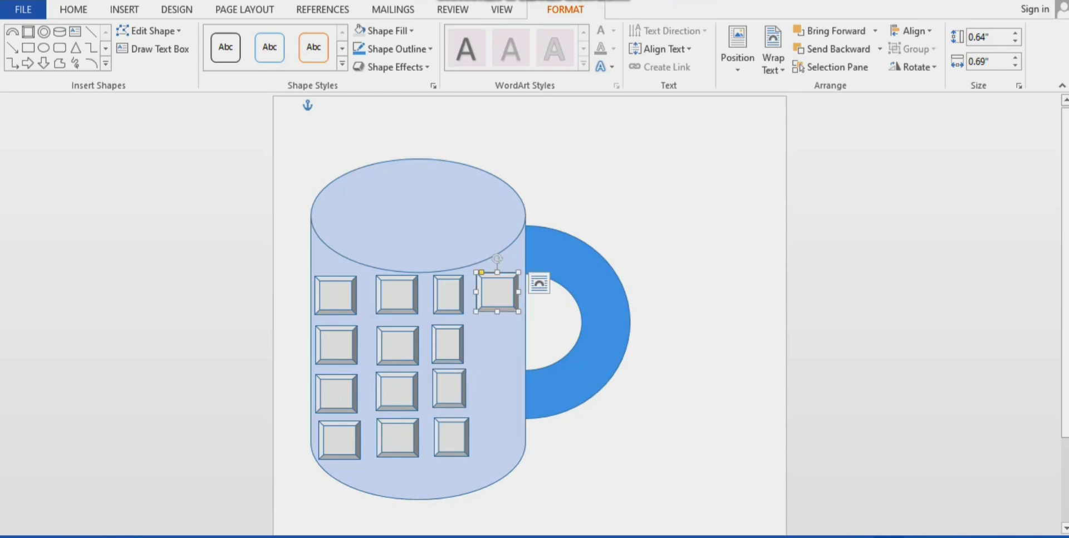
{"action": "left_click_drag", "start_coordinate": [518, 291], "coordinate": [489, 293]}
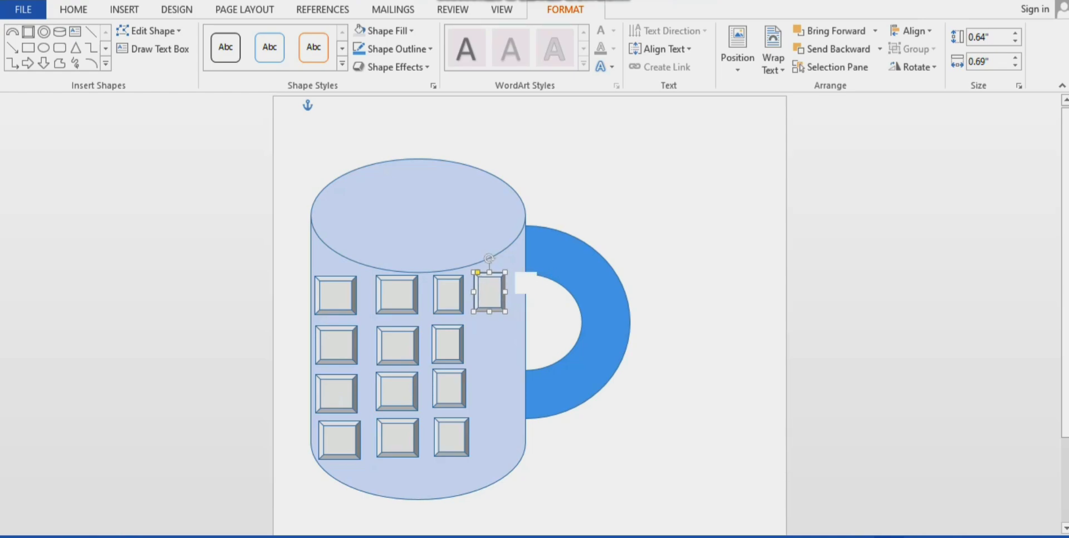
{"action": "left_click", "coordinate": [491, 330]}
{"action": "left_click", "coordinate": [397, 295]}
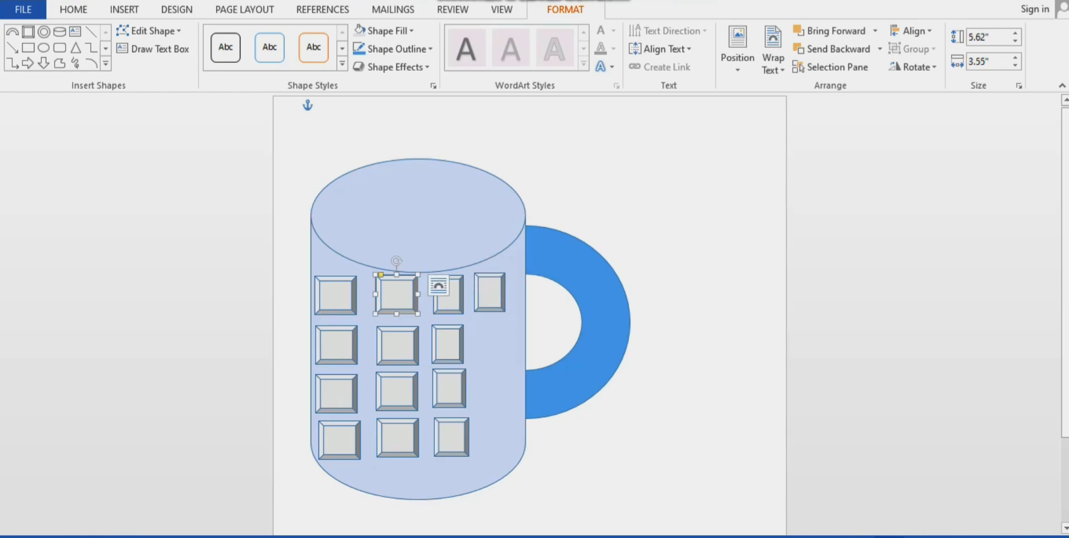
{"action": "left_click_drag", "start_coordinate": [417, 294], "coordinate": [412, 294]}
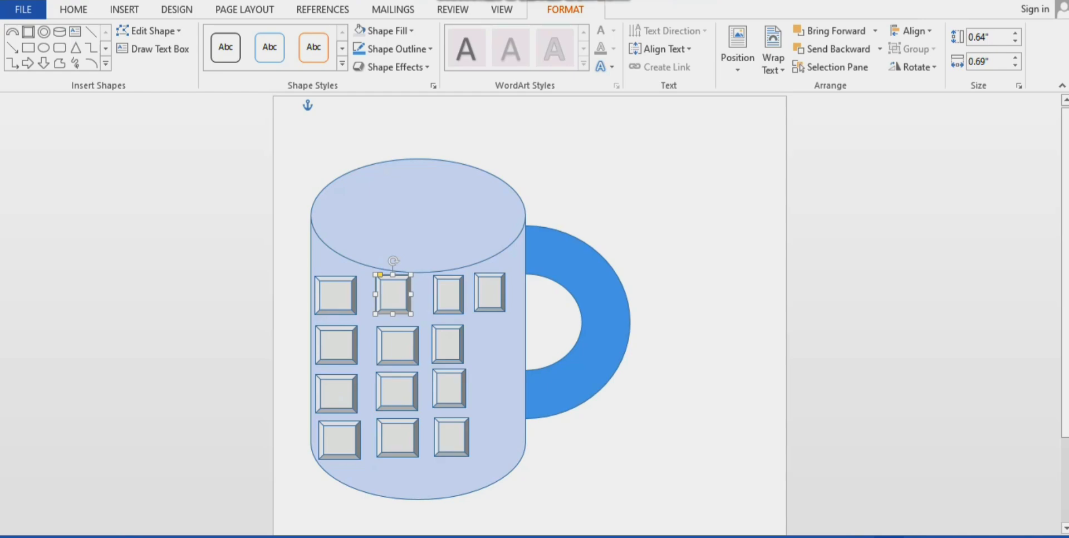
- Narrow all four bevels in the first column from their right edges, also making the lowest one shorter
{"action": "left_click", "coordinate": [335, 295]}
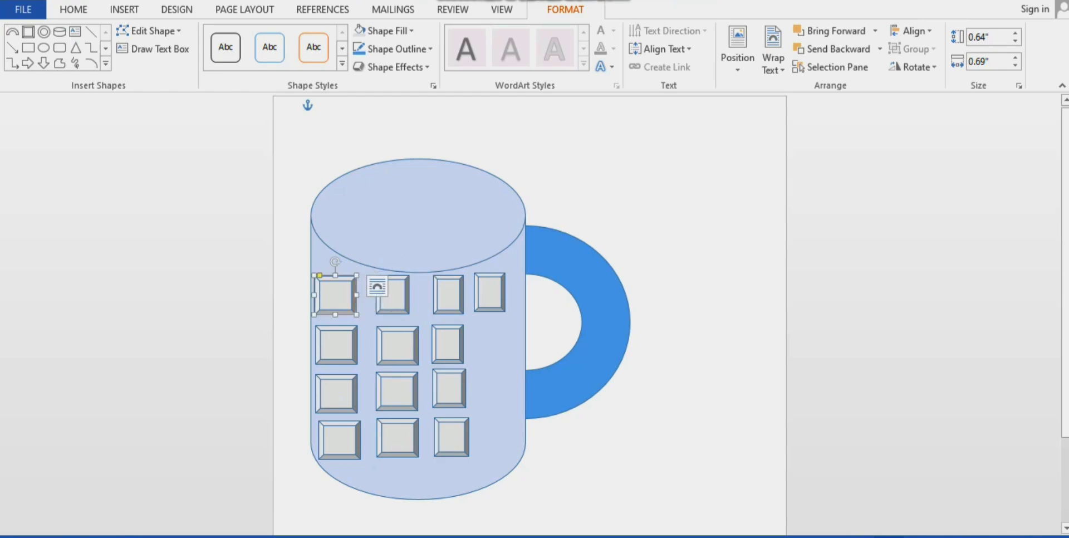
{"action": "left_click_drag", "start_coordinate": [357, 296], "coordinate": [350, 295]}
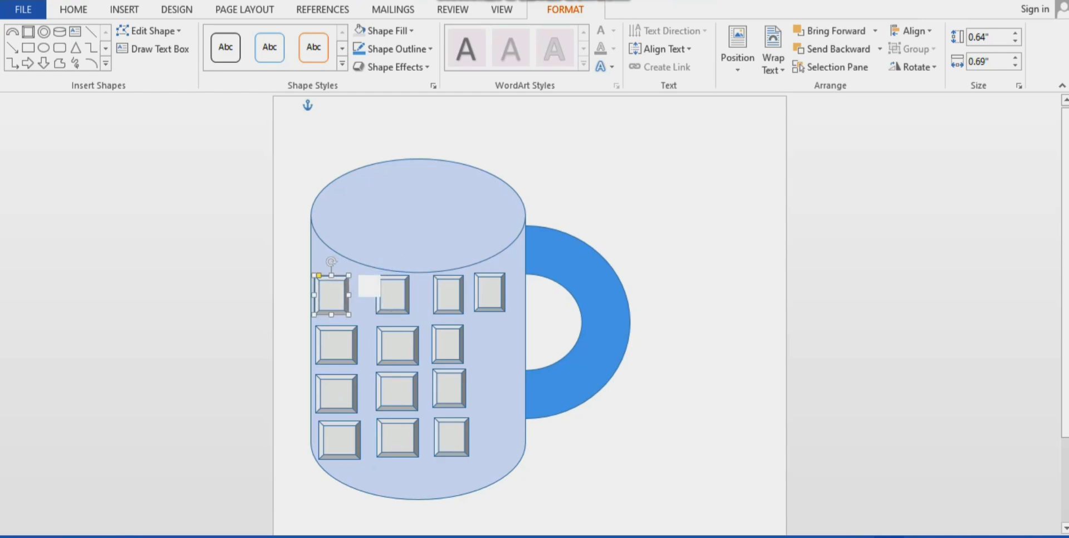
{"action": "left_click", "coordinate": [336, 345]}
{"action": "left_click_drag", "start_coordinate": [357, 346], "coordinate": [349, 345]}
{"action": "left_click", "coordinate": [335, 394]}
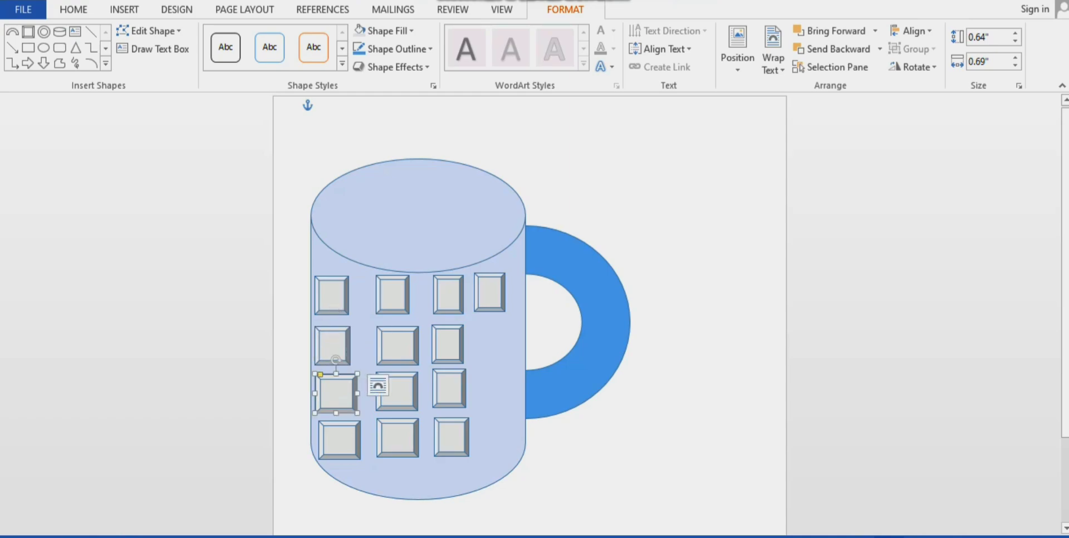
{"action": "left_click_drag", "start_coordinate": [358, 393], "coordinate": [349, 393]}
{"action": "left_click", "coordinate": [339, 440]}
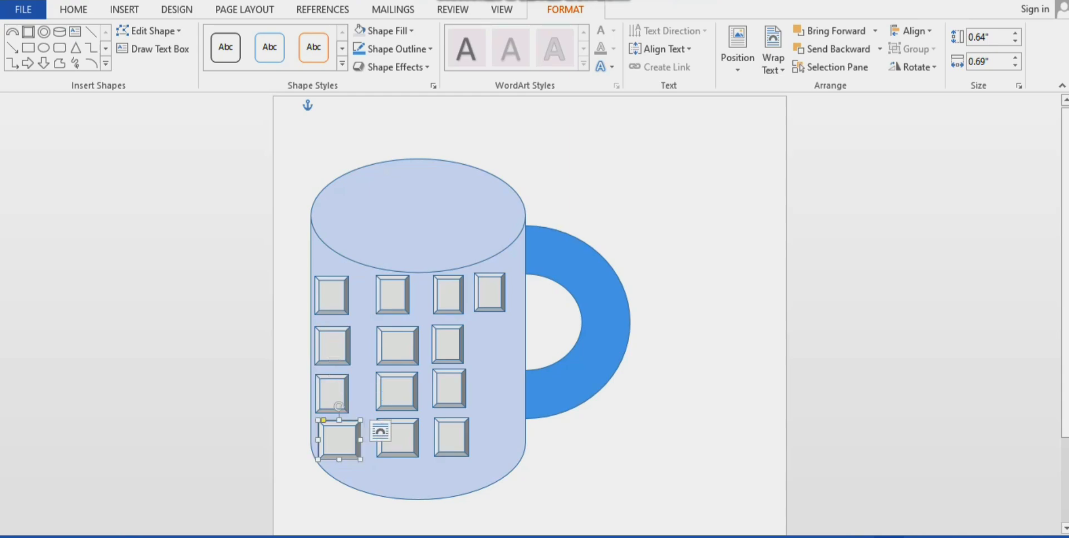
{"action": "left_click_drag", "start_coordinate": [360, 440], "coordinate": [333, 454]}
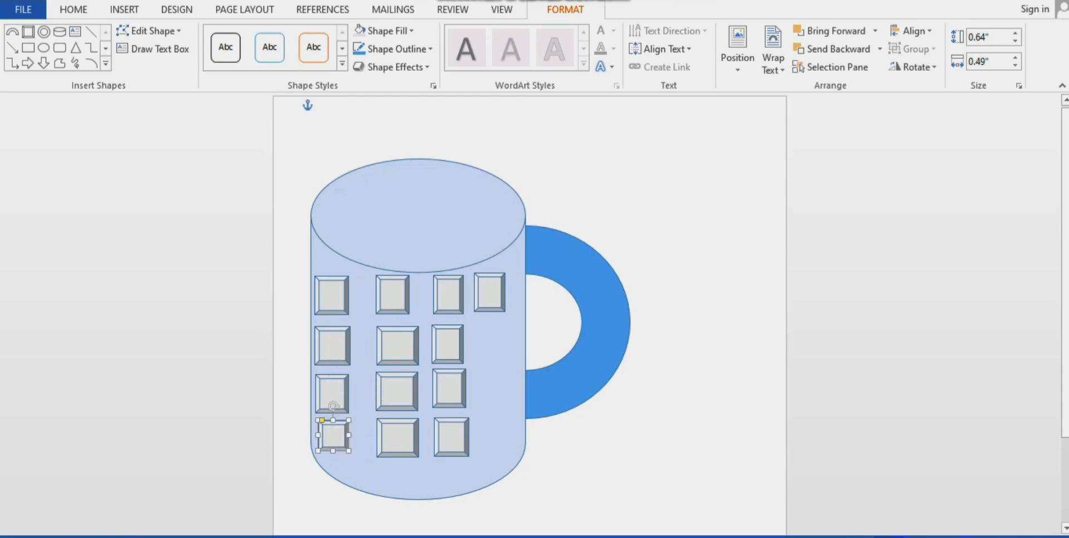
- Shrink the second bevel of the second row in width and height, and shorten the third bevel beside it
{"action": "left_click", "coordinate": [369, 431]}
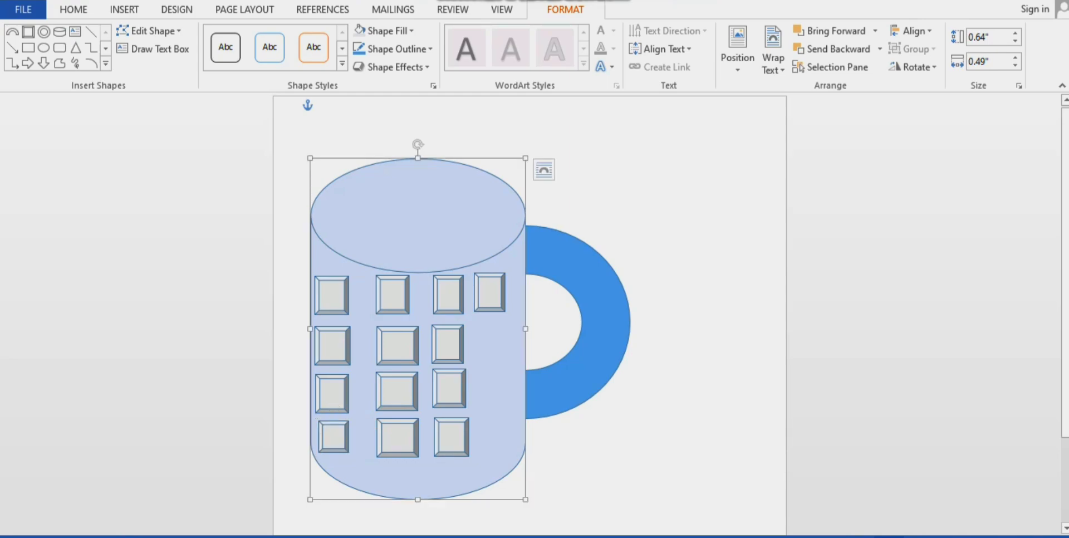
{"action": "left_click", "coordinate": [397, 345]}
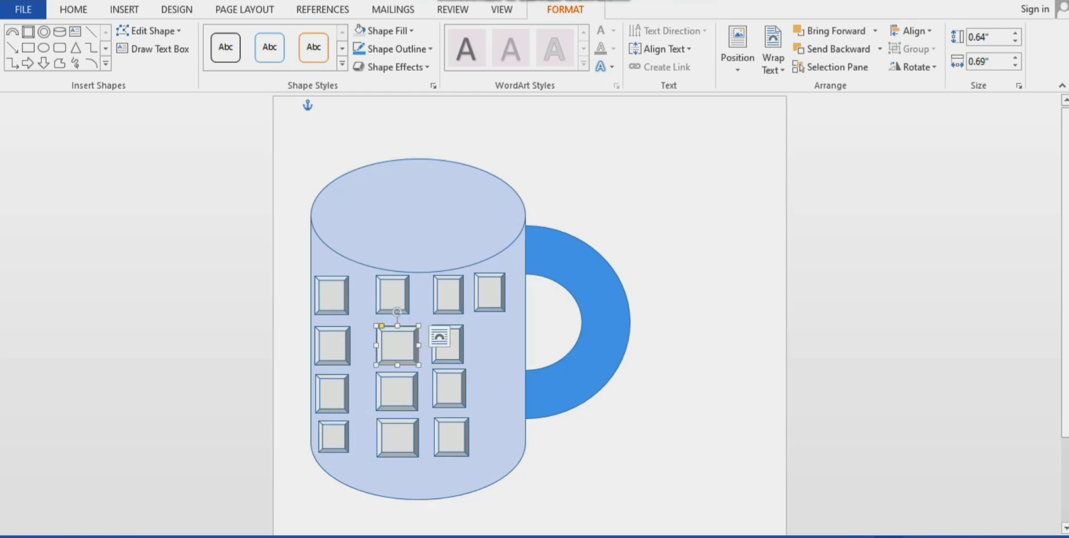
{"action": "left_click_drag", "start_coordinate": [418, 345], "coordinate": [393, 361]}
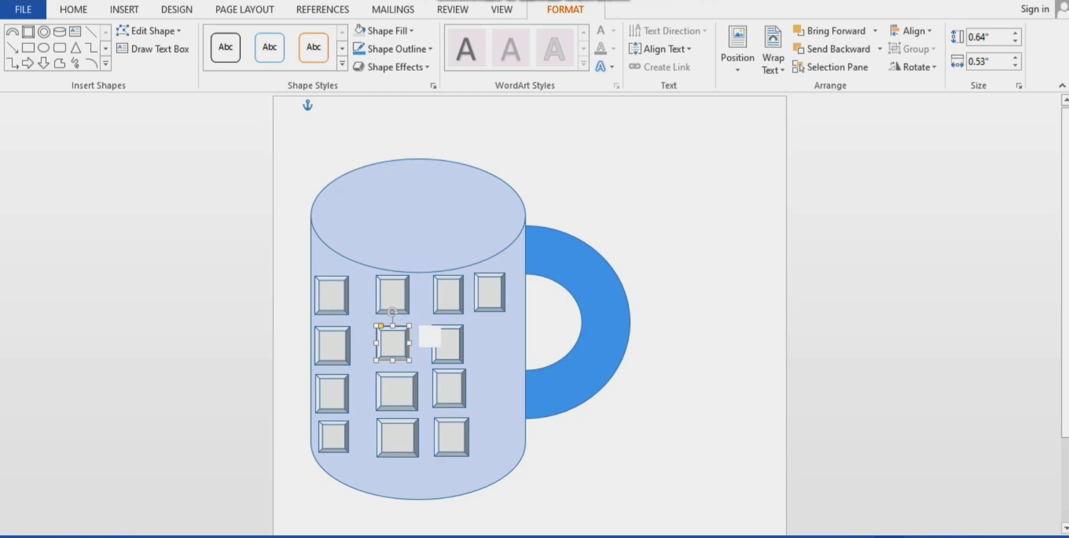
{"action": "left_click", "coordinate": [440, 337]}
{"action": "left_click_drag", "start_coordinate": [448, 363], "coordinate": [447, 356]}
{"action": "left_click", "coordinate": [448, 294]}
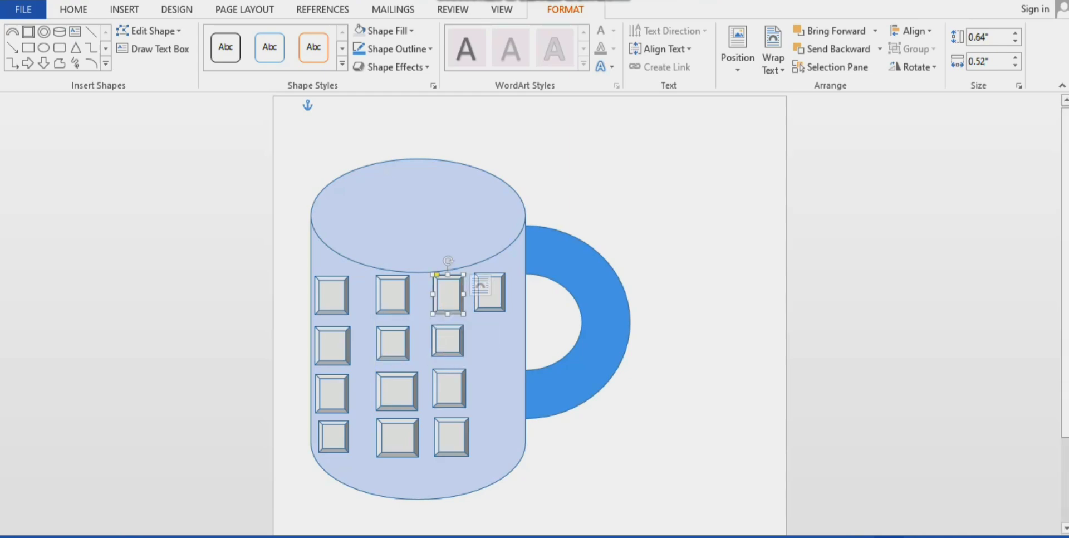
{"action": "left_click", "coordinate": [469, 319]}
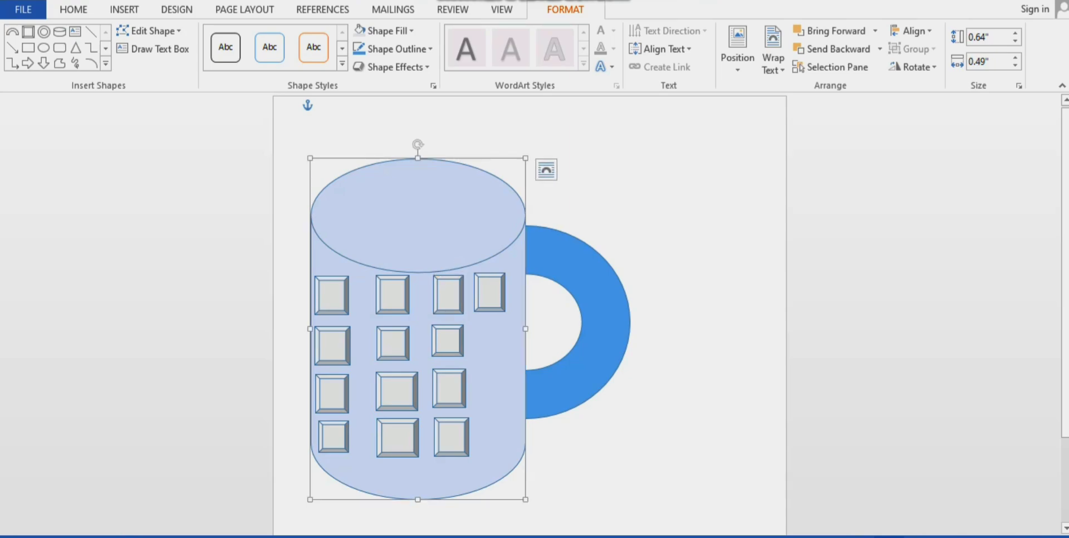
- Change the fill of the mug's block arc handle to Dark Blue
{"action": "left_click", "coordinate": [606, 321]}
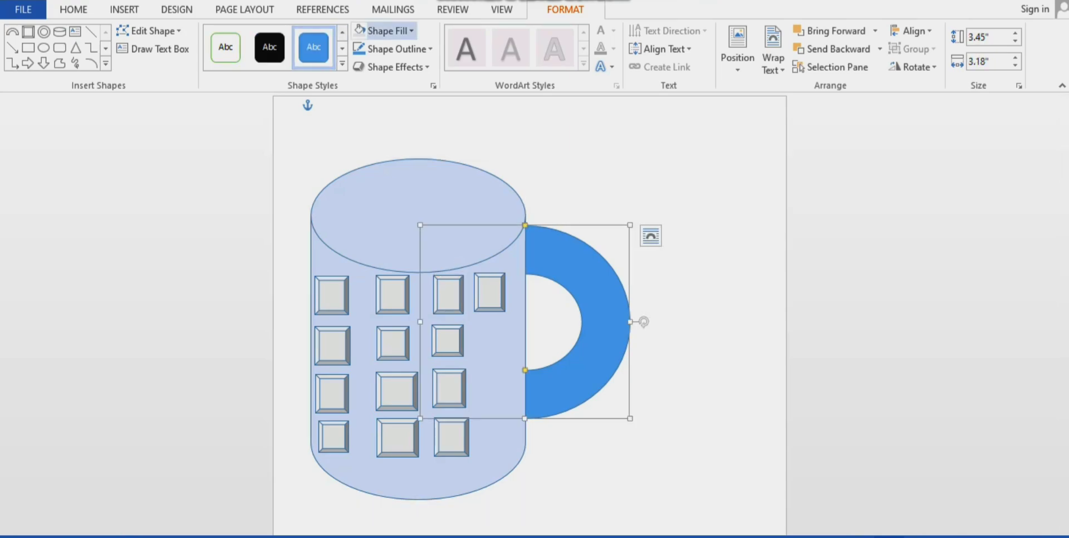
{"action": "left_click", "coordinate": [389, 31]}
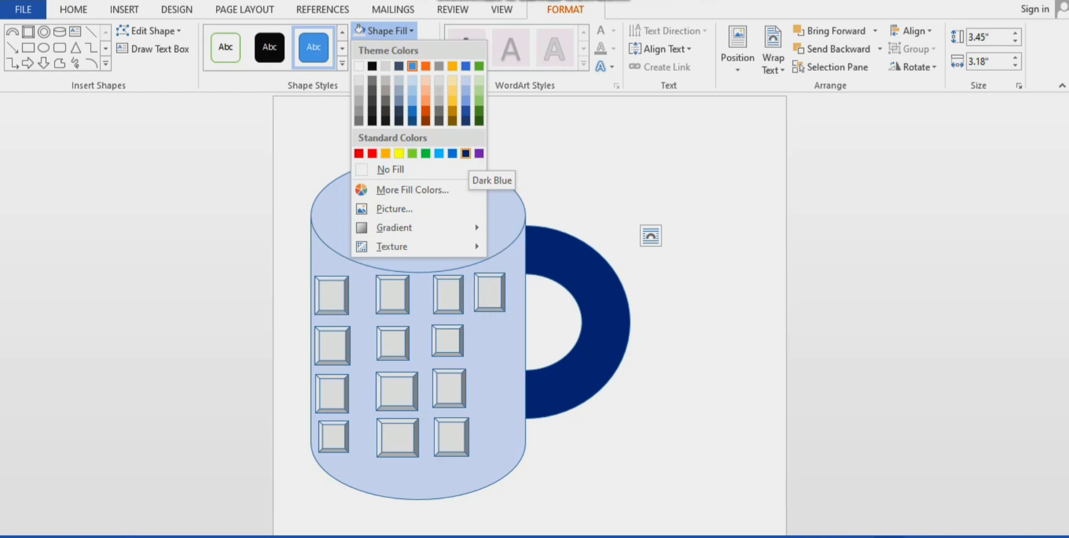
{"action": "left_click", "coordinate": [466, 154]}
{"action": "left_click", "coordinate": [440, 223]}
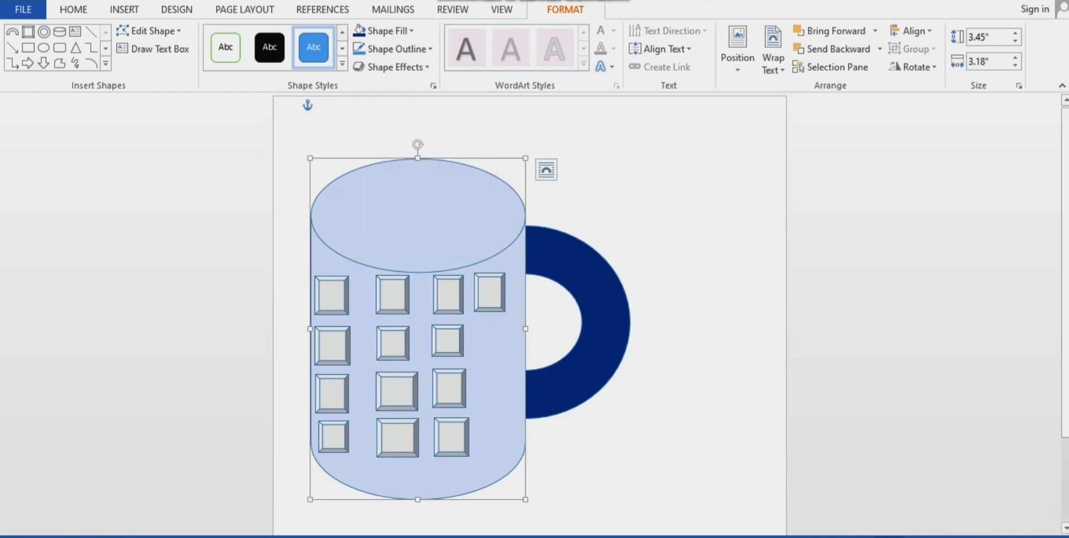
{"action": "left_click", "coordinate": [384, 30]}
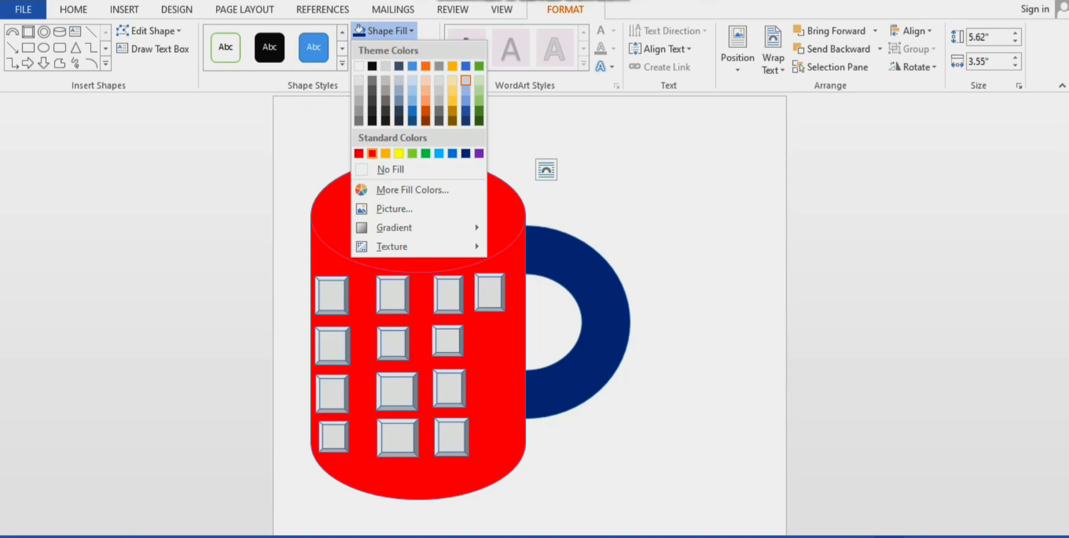
{"action": "key", "text": "Escape"}
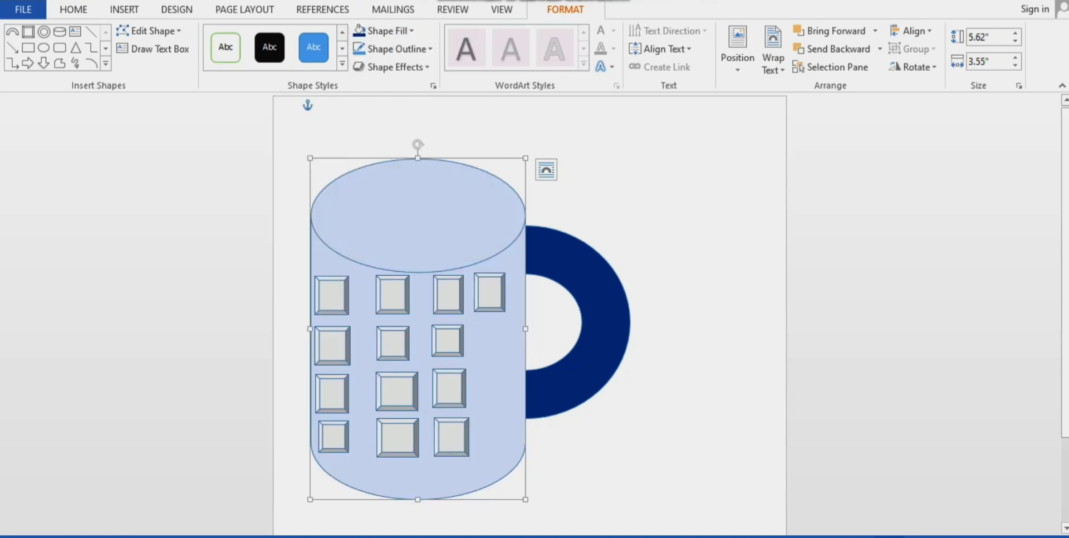
- Shift the third row's last bevel, the top row's second bevel and the second row's first two bevels to the right
{"action": "left_click_drag", "start_coordinate": [449, 388], "coordinate": [480, 388]}
{"action": "left_click_drag", "start_coordinate": [392, 294], "coordinate": [401, 293]}
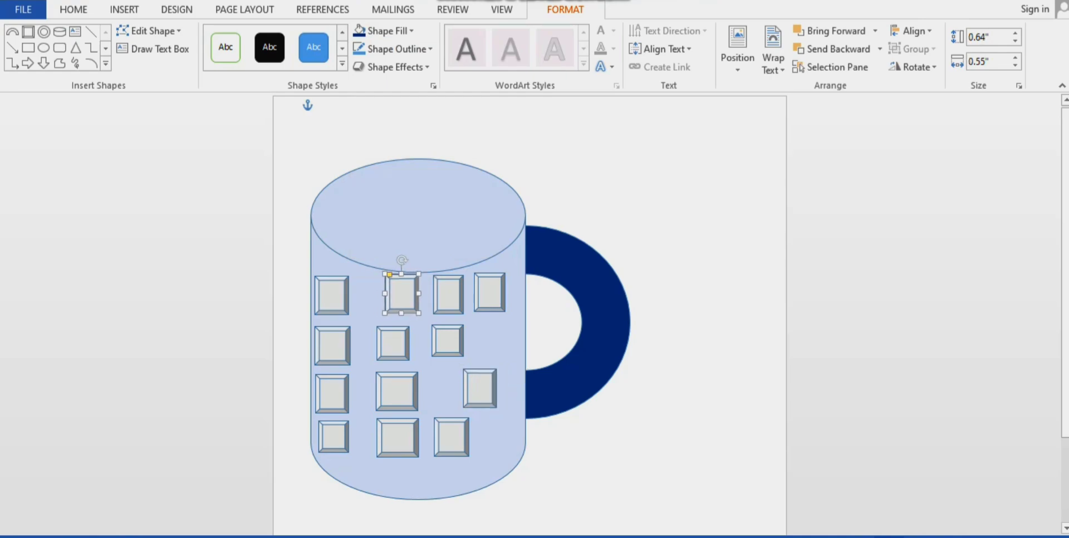
{"action": "left_click_drag", "start_coordinate": [393, 343], "coordinate": [419, 354]}
{"action": "left_click_drag", "start_coordinate": [332, 345], "coordinate": [357, 349]}
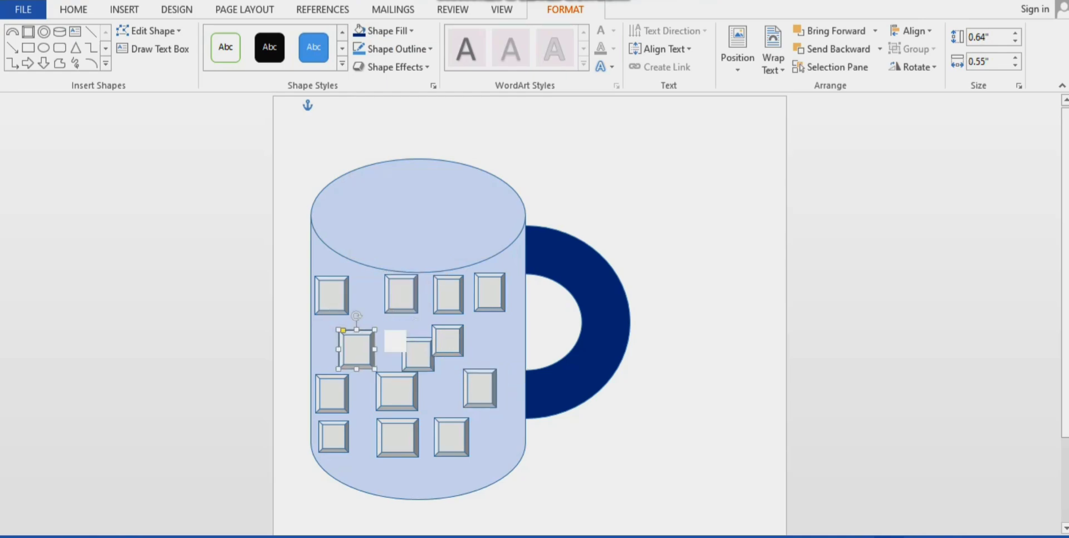
- Move the second row's first bevel up and the third row's middle bevel up and left to stagger them
{"action": "left_click_drag", "start_coordinate": [397, 392], "coordinate": [399, 405]}
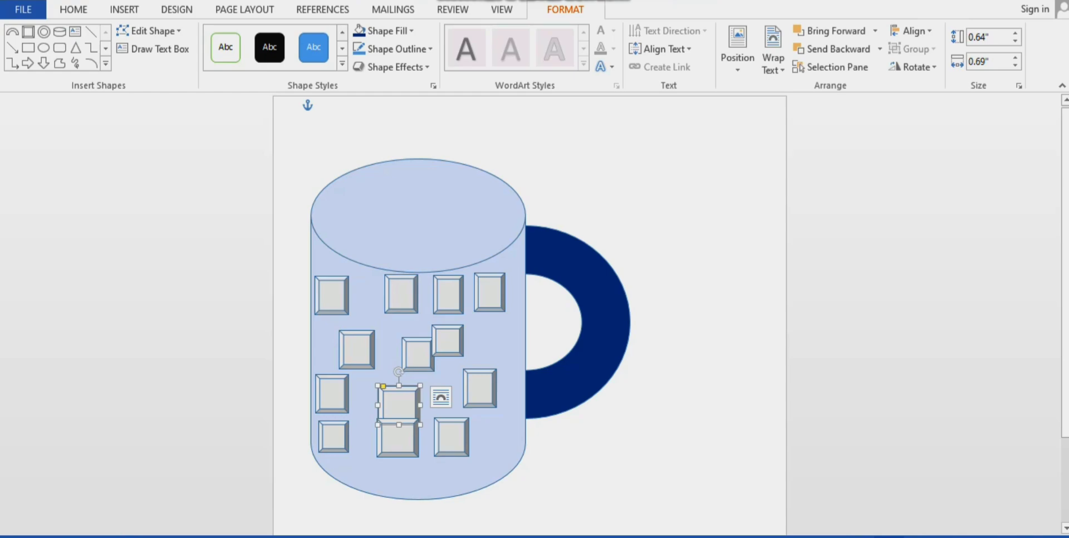
{"action": "left_click_drag", "start_coordinate": [357, 349], "coordinate": [359, 333]}
{"action": "left_click", "coordinate": [398, 405]}
{"action": "left_click_drag", "start_coordinate": [399, 405], "coordinate": [385, 387]}
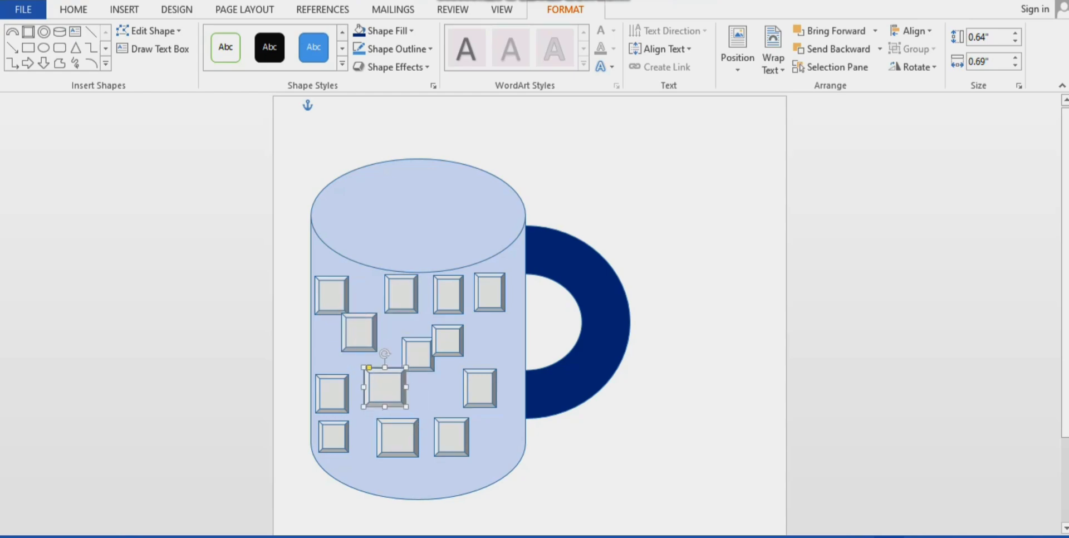
- Scatter more bevels: raise the small second-row one, lower the top row's last one toward the second row, and shift the middle bottom one right
{"action": "left_click_drag", "start_coordinate": [417, 353], "coordinate": [425, 333]}
{"action": "left_click", "coordinate": [489, 292]}
{"action": "left_click_drag", "start_coordinate": [489, 292], "coordinate": [478, 325]}
{"action": "left_click", "coordinate": [413, 437]}
- Nudge the first bevels of the second and top rows slightly right and down
{"action": "left_click_drag", "start_coordinate": [359, 332], "coordinate": [372, 338]}
{"action": "left_click", "coordinate": [332, 295]}
{"action": "left_click_drag", "start_coordinate": [331, 294], "coordinate": [334, 302]}
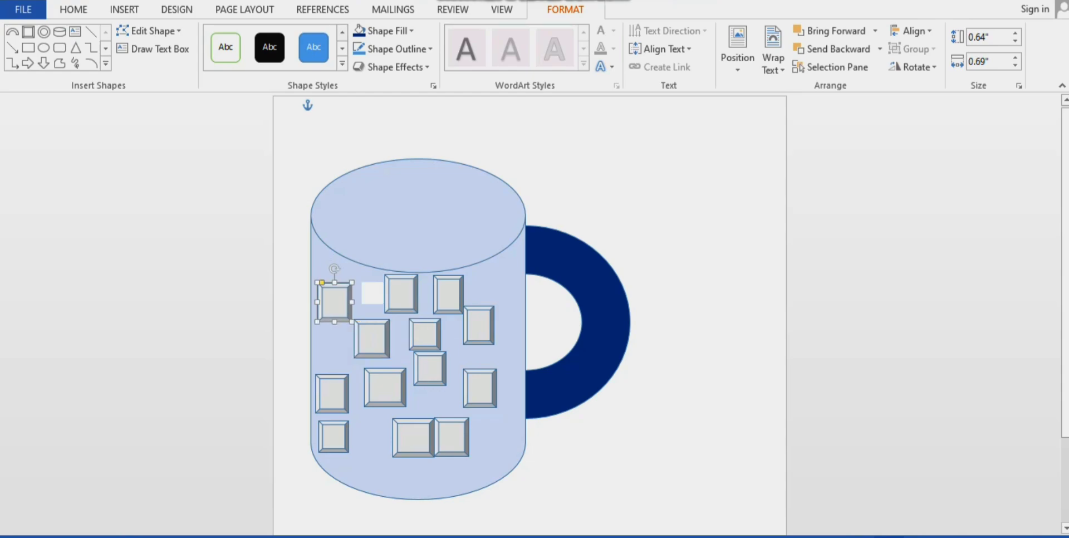
- Stagger the first two bottom-row bevels near the mug's base and lower the small central bevel into the third row
{"action": "left_click_drag", "start_coordinate": [333, 437], "coordinate": [410, 461]}
{"action": "left_click", "coordinate": [452, 452]}
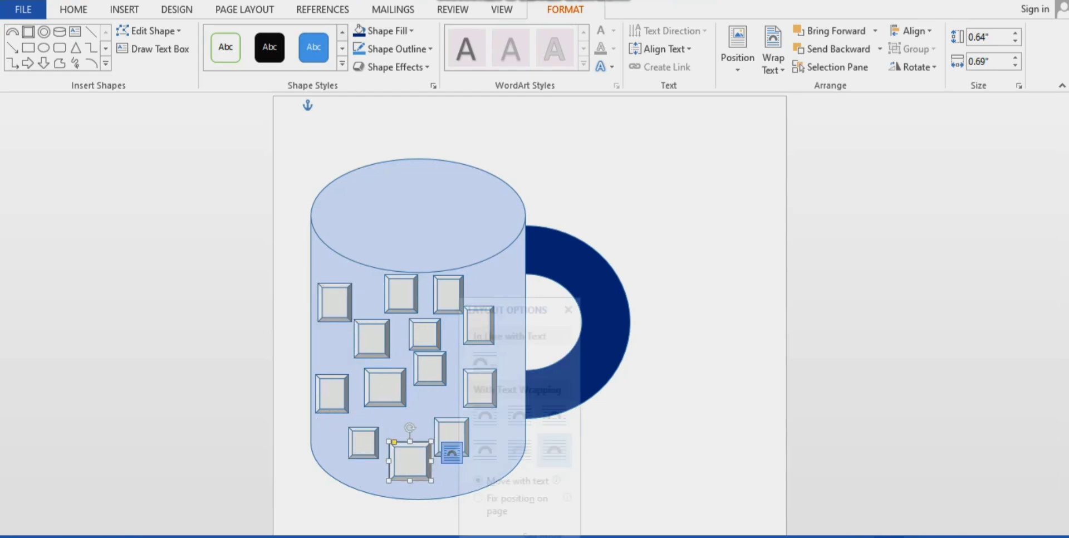
{"action": "left_click_drag", "start_coordinate": [430, 368], "coordinate": [432, 389]}
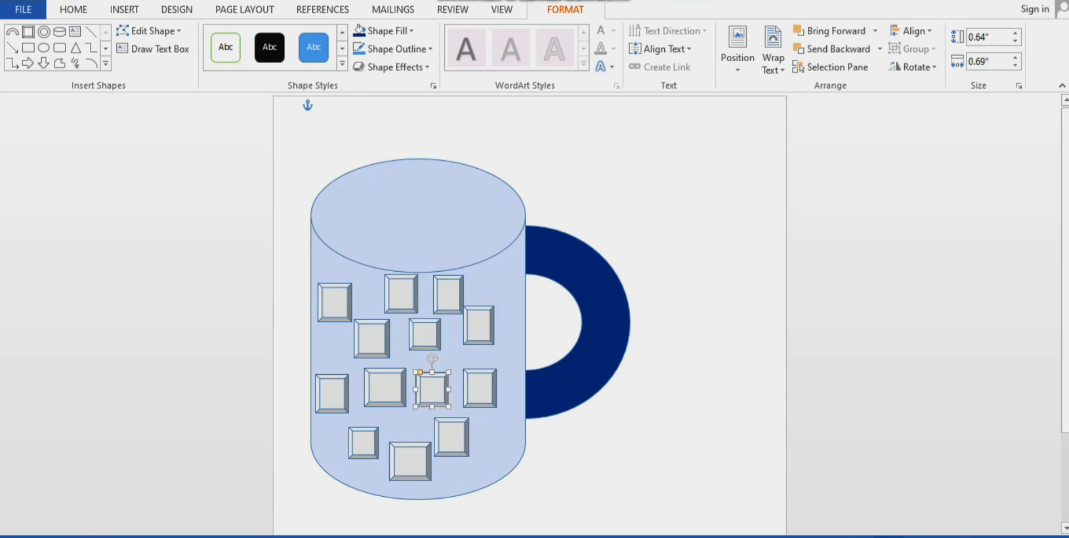
- Shift the second row's last two bevels right and down, and copy the small bottom-row bevel to the top row's right end
{"action": "left_click_drag", "start_coordinate": [478, 325], "coordinate": [431, 338]}
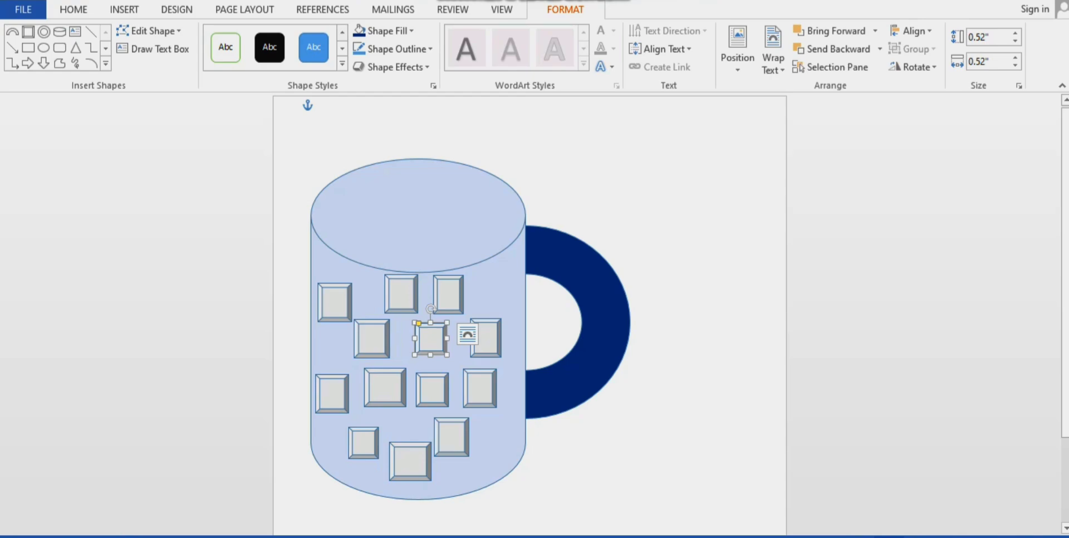
{"action": "left_click", "coordinate": [363, 443]}
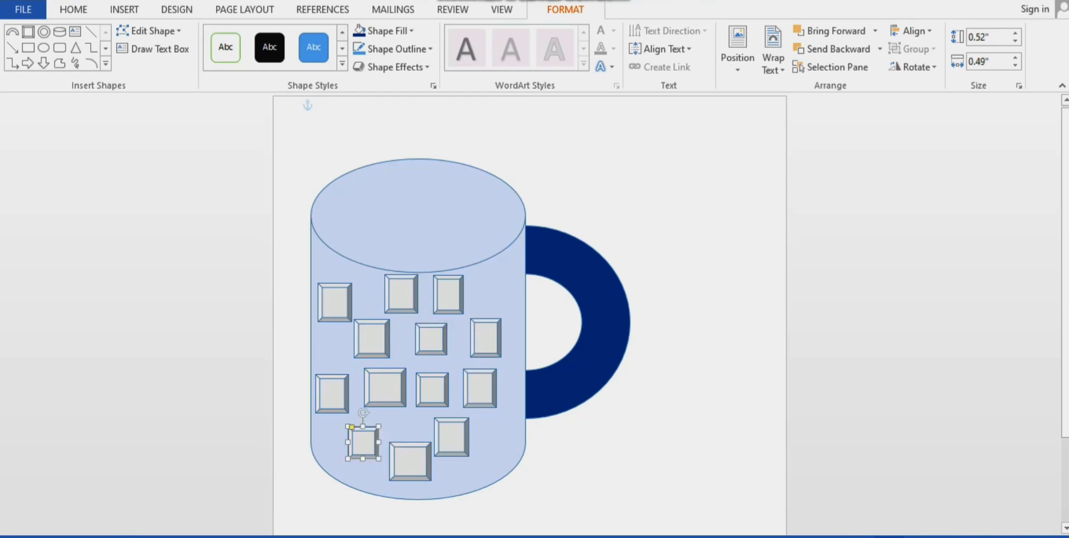
{"action": "left_click_drag", "start_coordinate": [363, 443], "coordinate": [500, 292]}
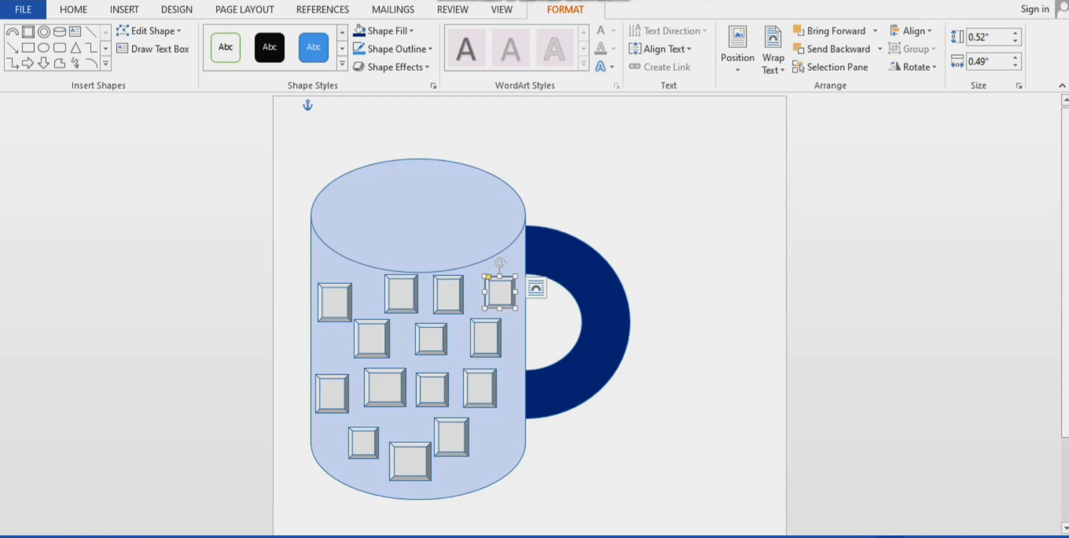
- Shorten the top row's two middle bevels slightly by lowering their upper edges below the mug's rim
{"action": "left_click", "coordinate": [401, 294]}
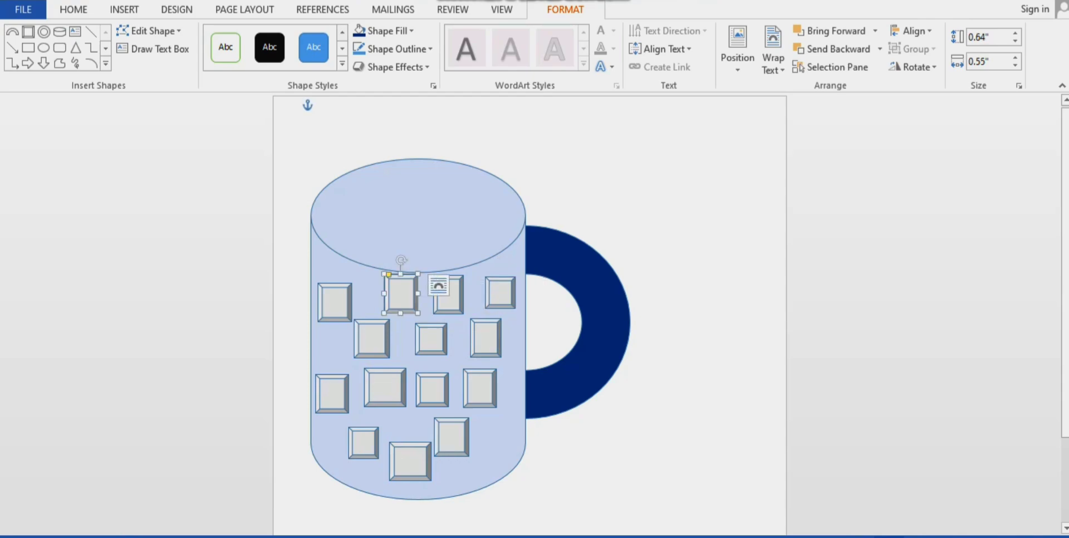
{"action": "left_click_drag", "start_coordinate": [400, 274], "coordinate": [400, 276]}
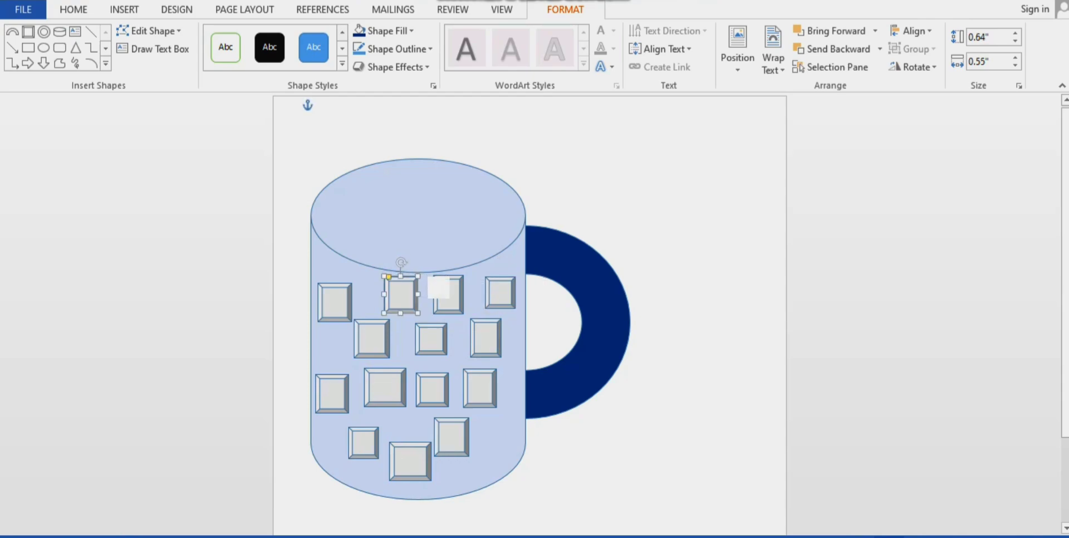
{"action": "left_click", "coordinate": [439, 288]}
{"action": "left_click", "coordinate": [448, 300]}
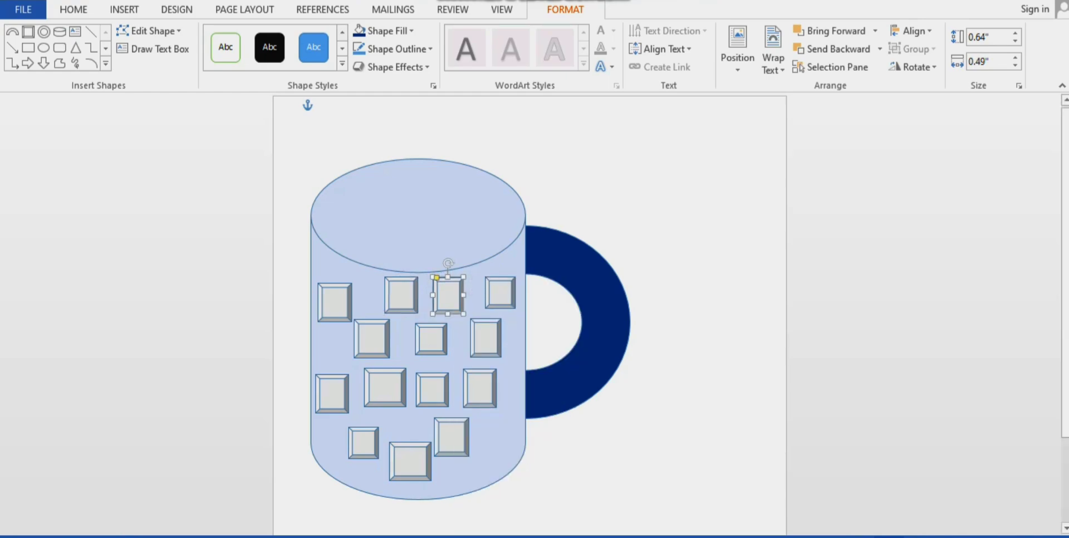
- Raise the top row's first bevel slightly to line up with its neighbours, and leave all shapes deselected
{"action": "left_click", "coordinate": [427, 236]}
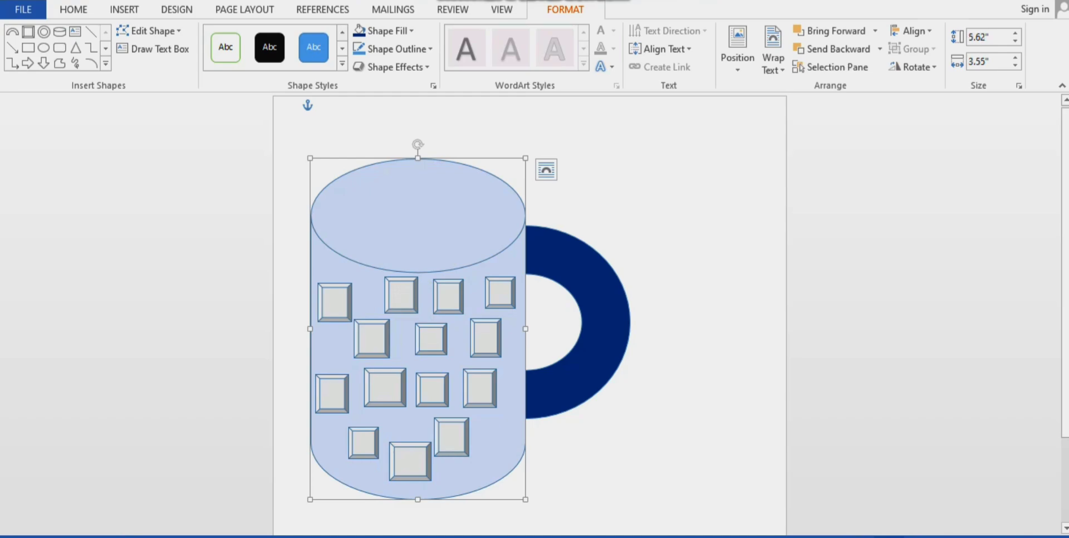
{"action": "left_click_drag", "start_coordinate": [335, 303], "coordinate": [336, 294]}
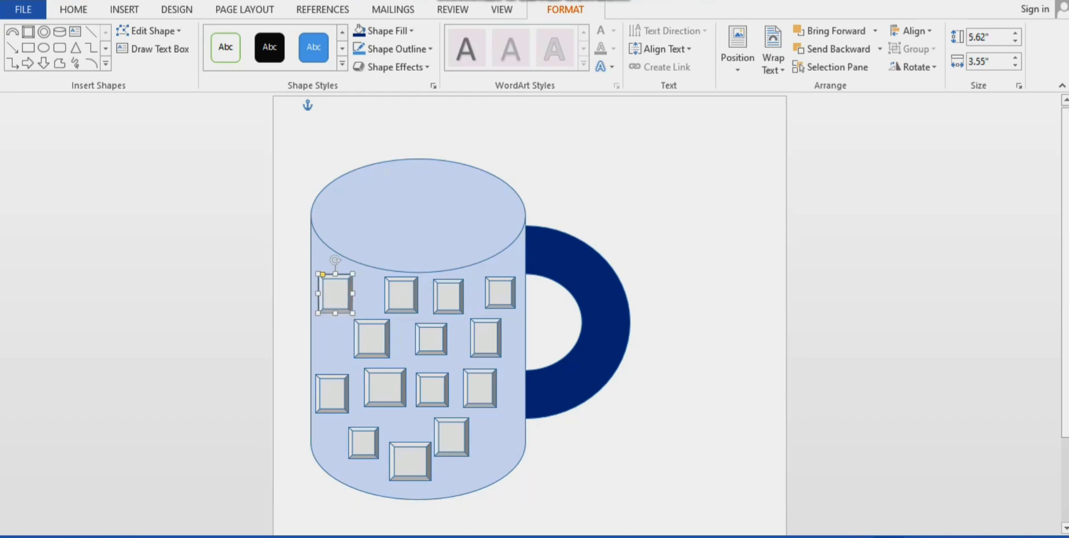
{"action": "left_click", "coordinate": [401, 240]}
{"action": "left_click", "coordinate": [605, 312]}
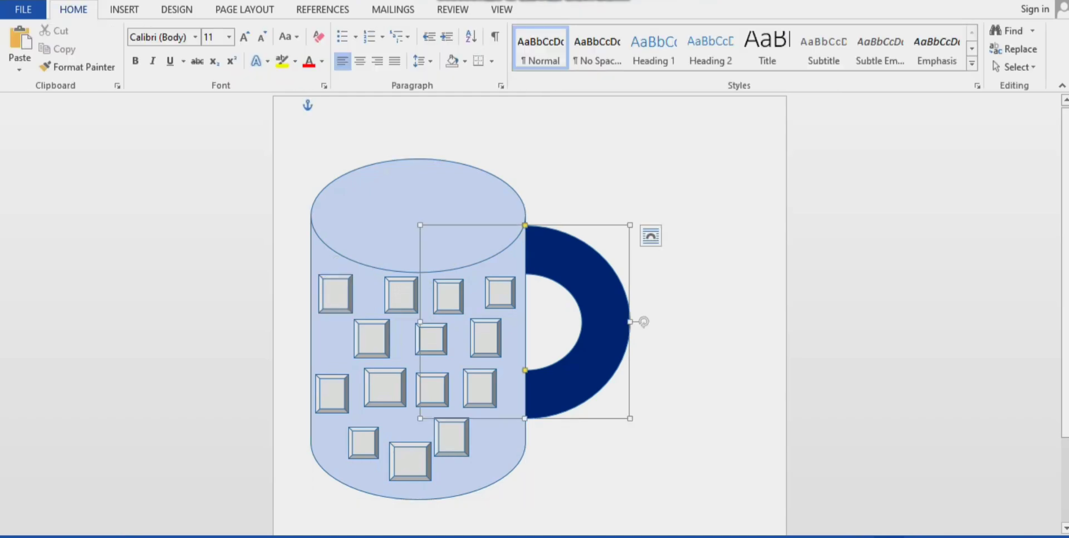
{"action": "left_click", "coordinate": [334, 105]}
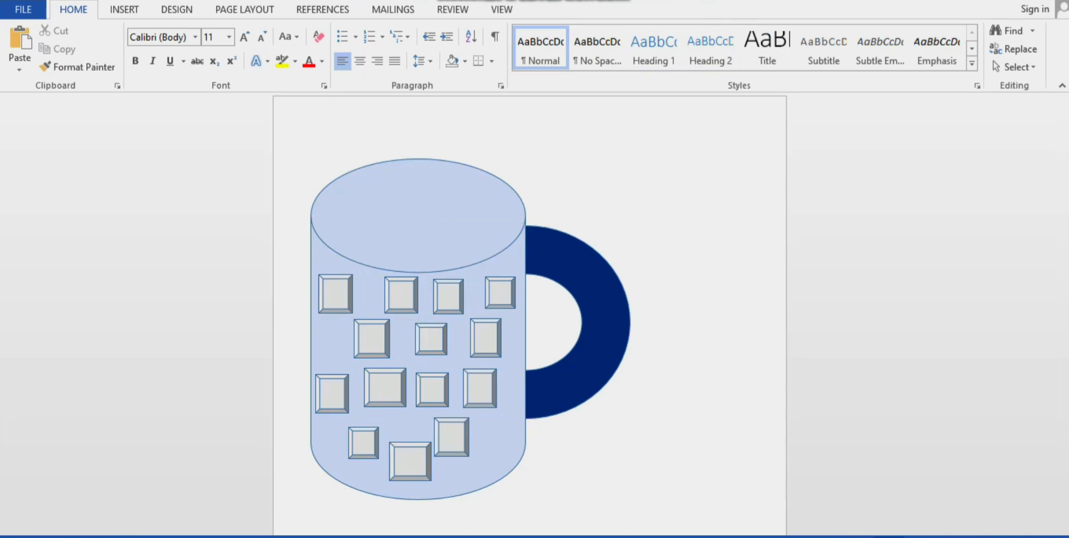
{"action": "left_click", "coordinate": [416, 219]}
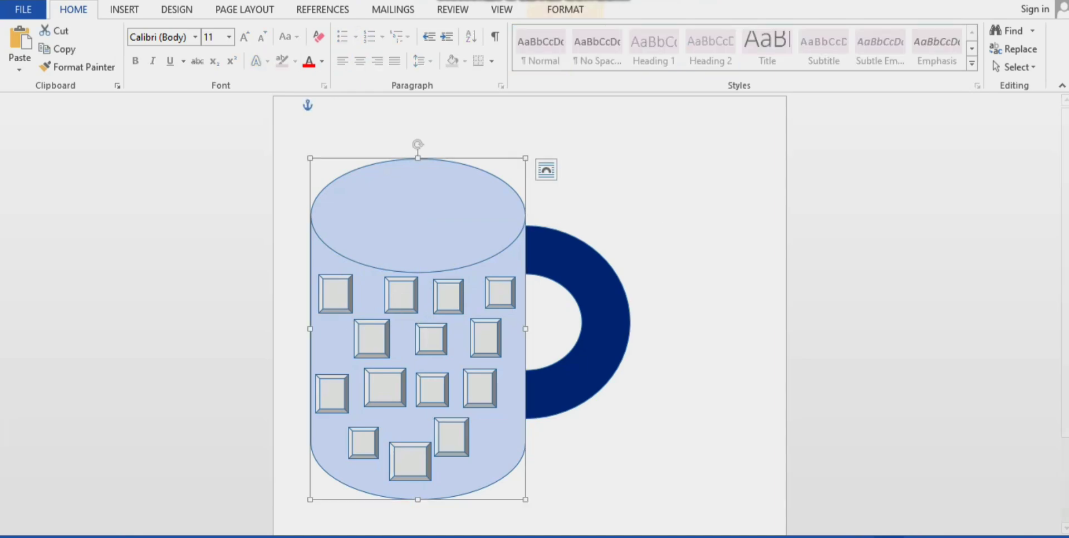
{"action": "left_click", "coordinate": [565, 9]}
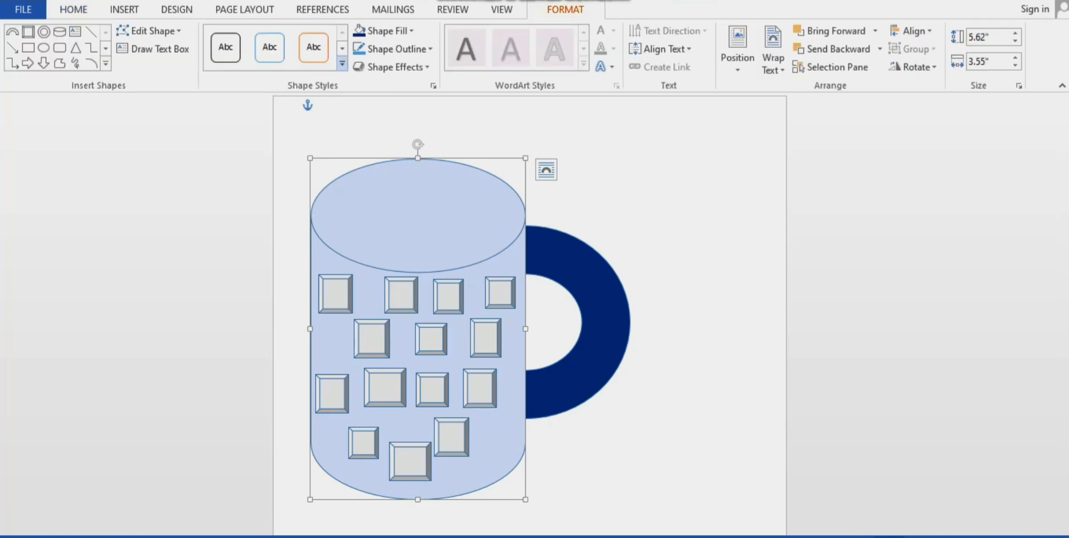
{"action": "left_click", "coordinate": [397, 67]}
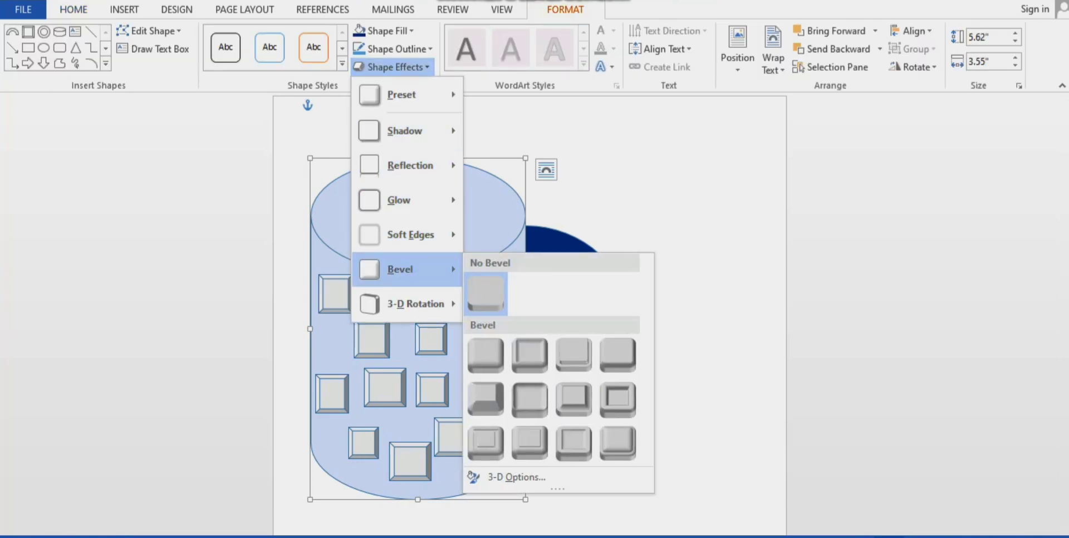
{"action": "mouse_move", "coordinate": [415, 303]}
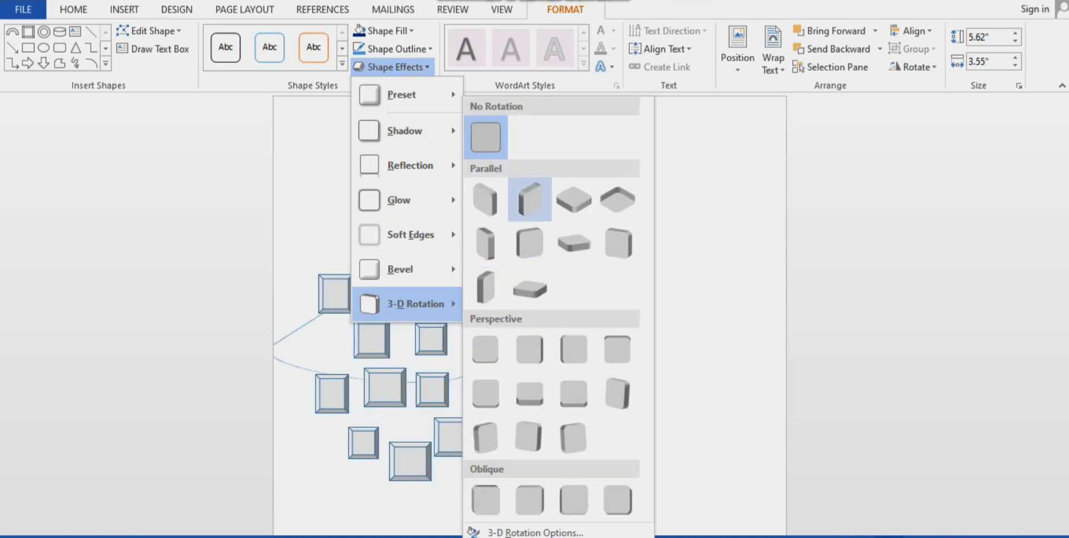
{"action": "key", "text": "Escape"}
{"action": "key", "text": "Escape"}
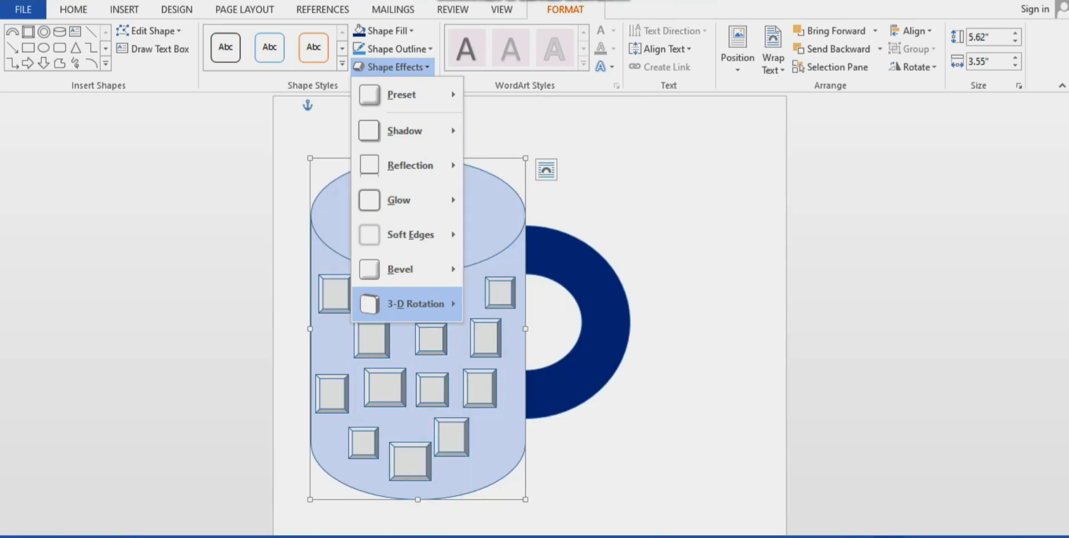
{"action": "left_click", "coordinate": [335, 104]}
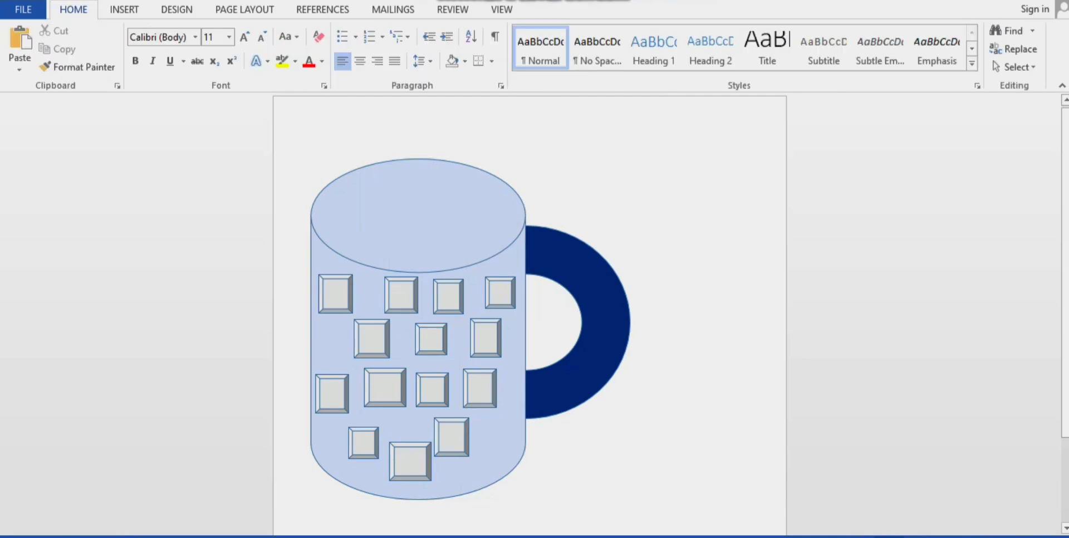
{"action": "scroll", "coordinate": [529, 312], "scroll_direction": "down", "scroll_amount": 1}
{"action": "scroll", "coordinate": [529, 312], "scroll_direction": "down", "scroll_amount": 1}
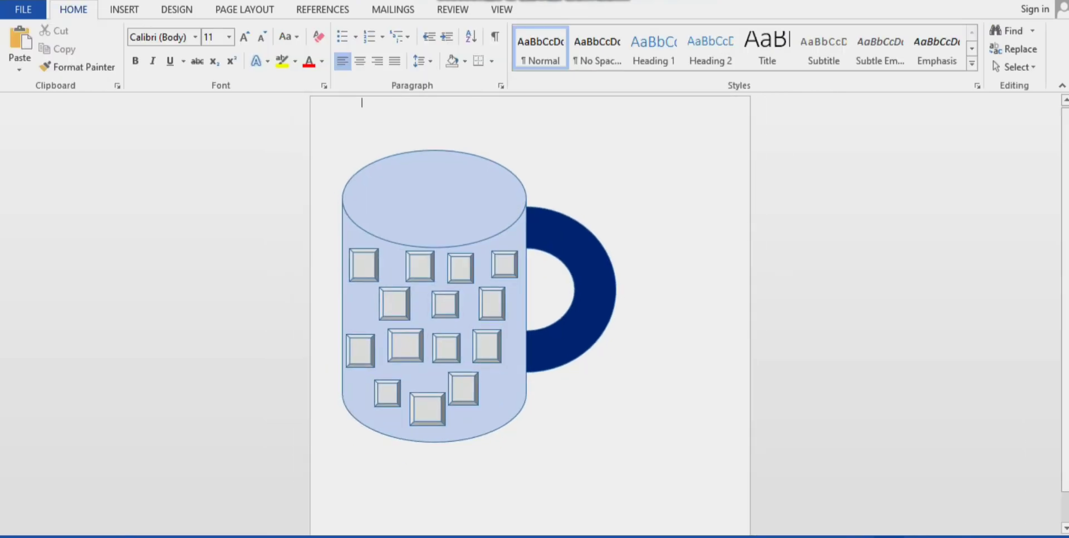
{"action": "mouse_move", "coordinate": [965, 537]}
{"action": "left_mouse_down"}
{"action": "mouse_move", "coordinate": [952, 536]}
{"action": "mouse_move", "coordinate": [964, 536]}
{"action": "left_mouse_up"}
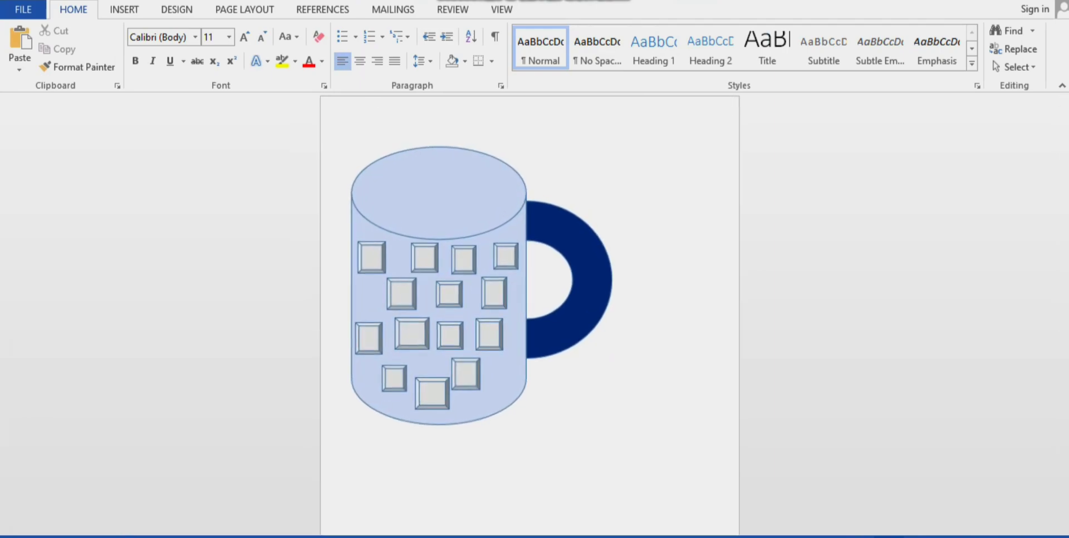